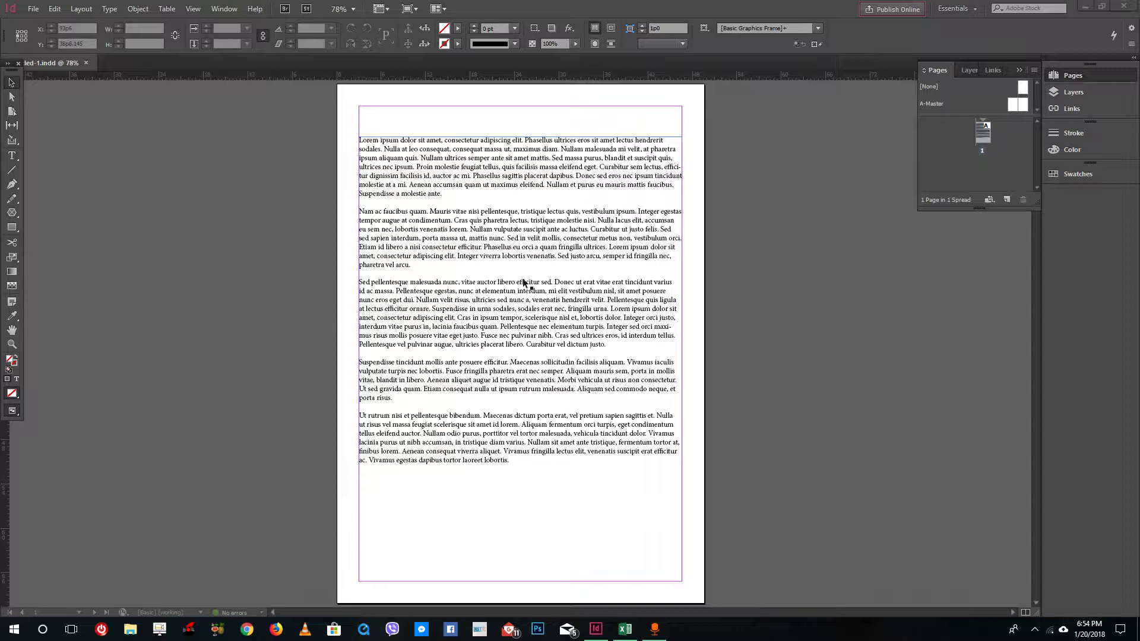
Step: Select the text frame with the Selection tool and nudge it slightly upward
click(440, 257)
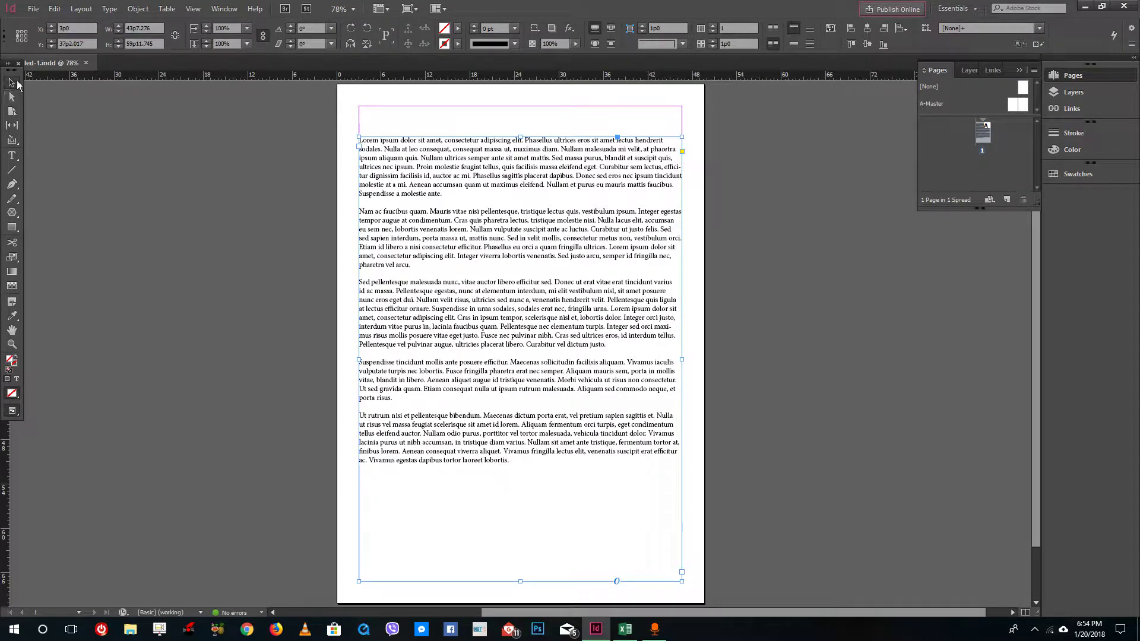
click(17, 82)
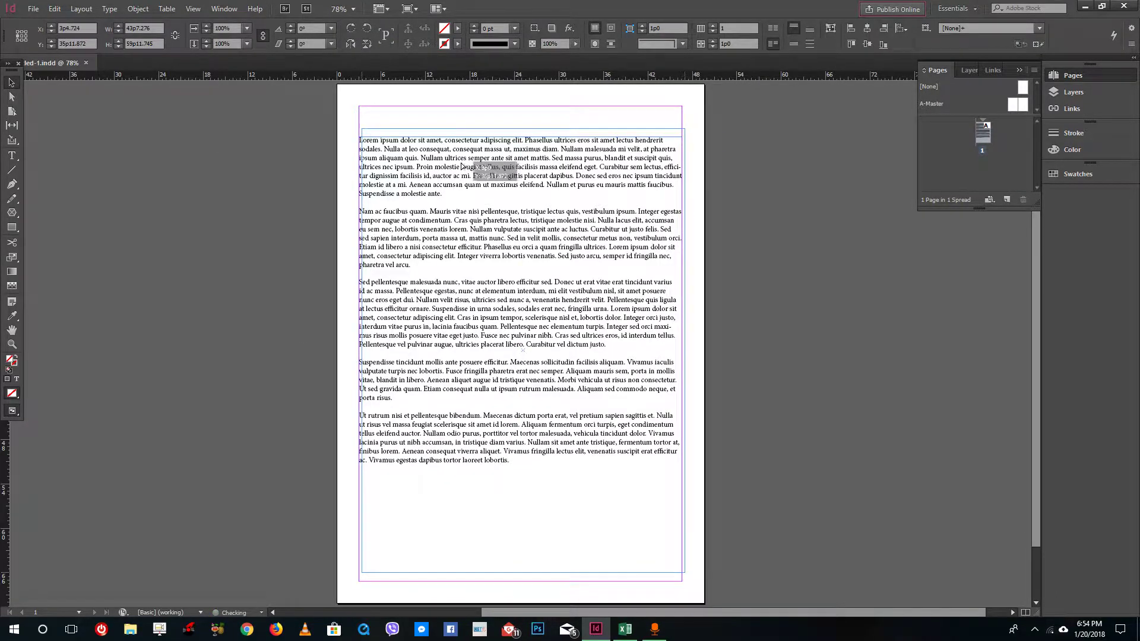
drag(462, 175, 461, 165)
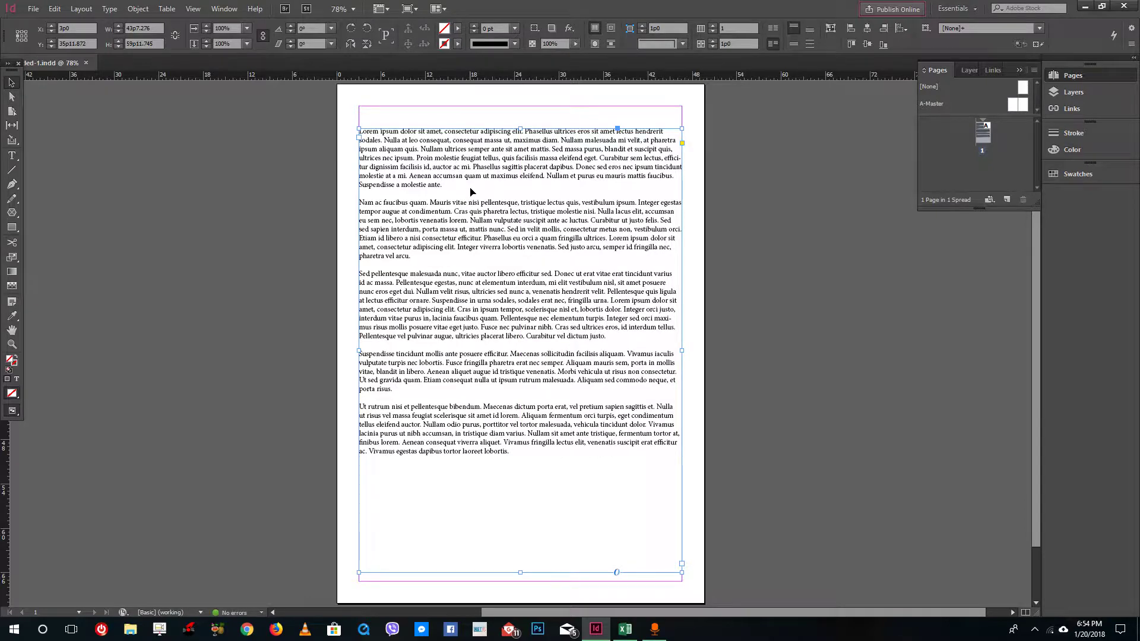
click(54, 8)
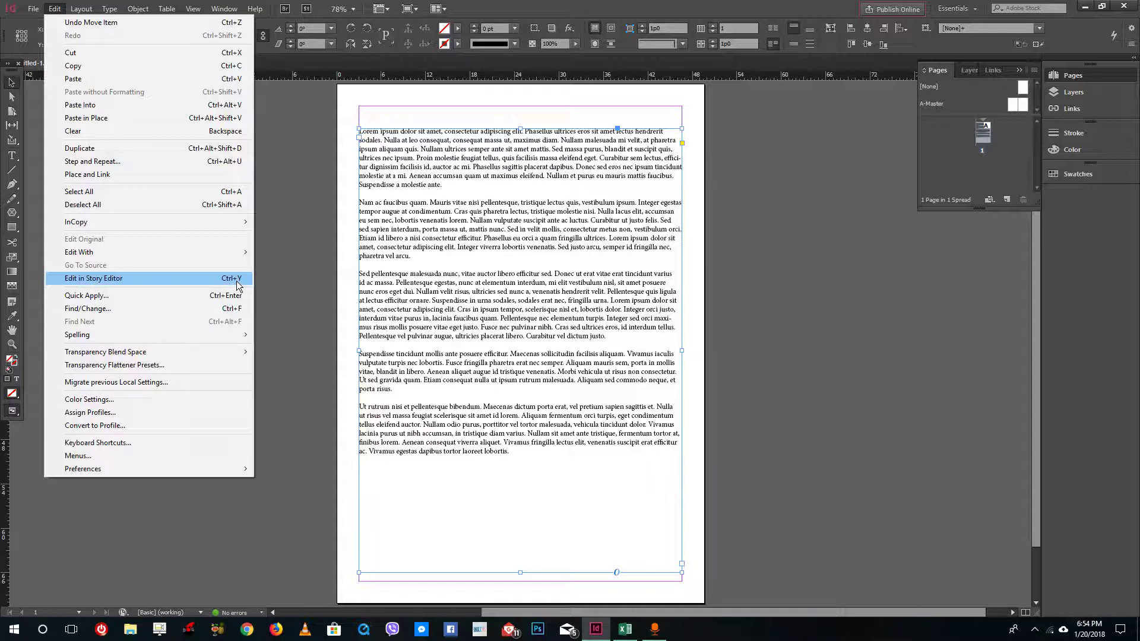
click(570, 387)
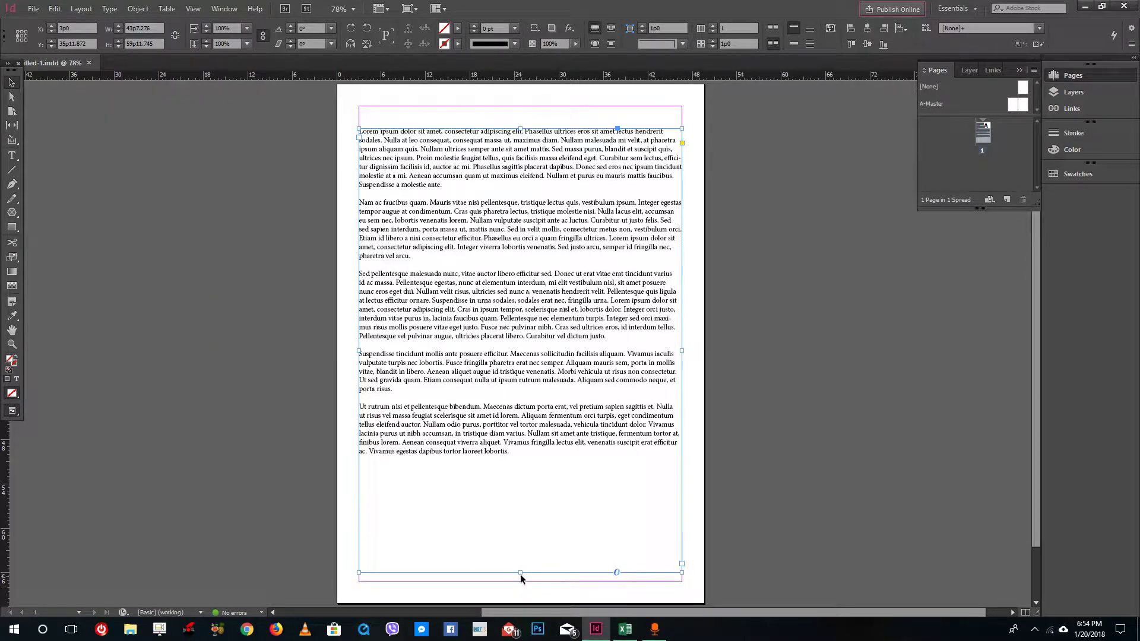
Step: Shorten the frame so the last two paragraphs are overset, and open the story in Story Editor
drag(522, 575, 554, 343)
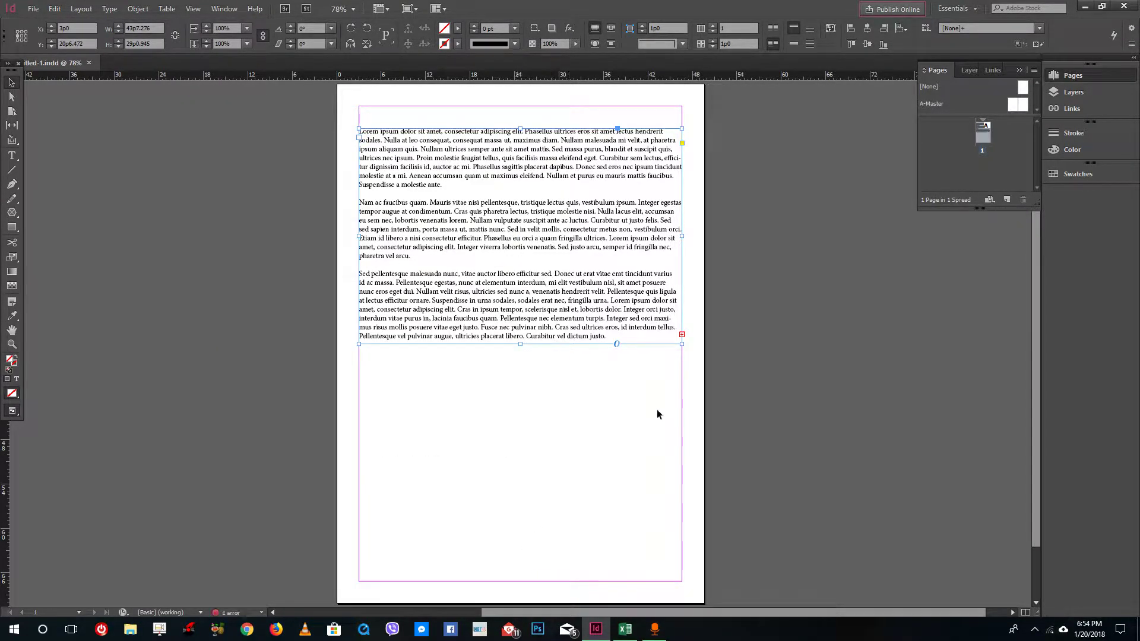
click(54, 8)
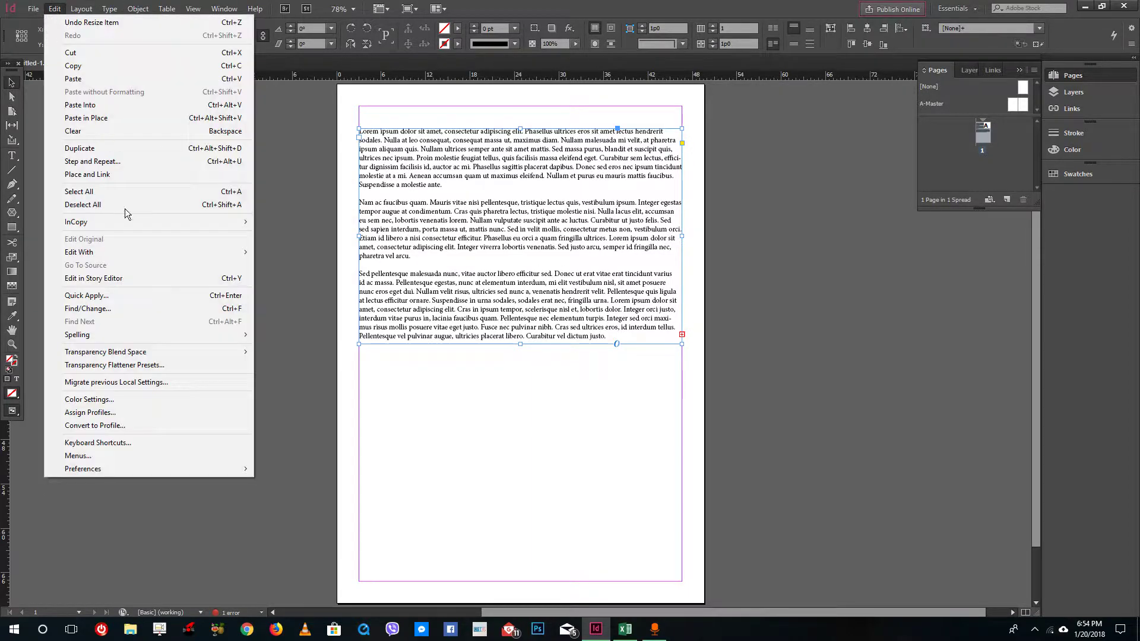
click(112, 278)
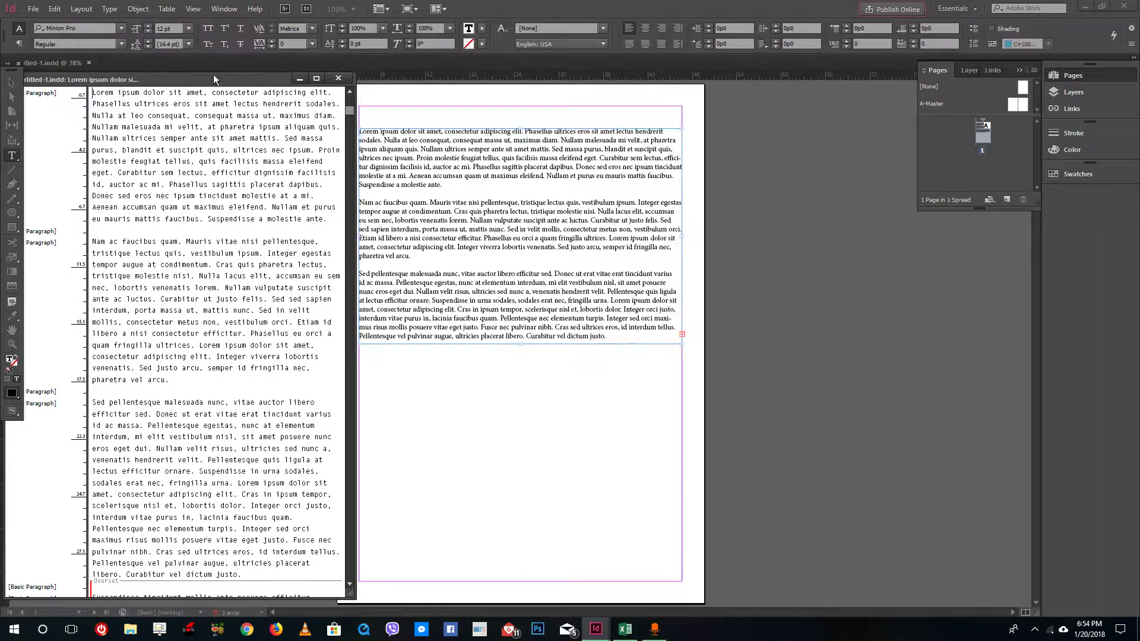
drag(134, 79, 365, 53)
scroll(432, 238, down, 2)
scroll(433, 238, down, 2)
scroll(437, 237, down, 2)
scroll(443, 236, down, 2)
scroll(448, 235, down, 2)
scroll(448, 236, up, 4)
scroll(491, 178, up, 4)
scroll(541, 116, up, 3)
Step: Try a few text selections, then place the cursor right after 'Lorem ipsum'
double_click(533, 113)
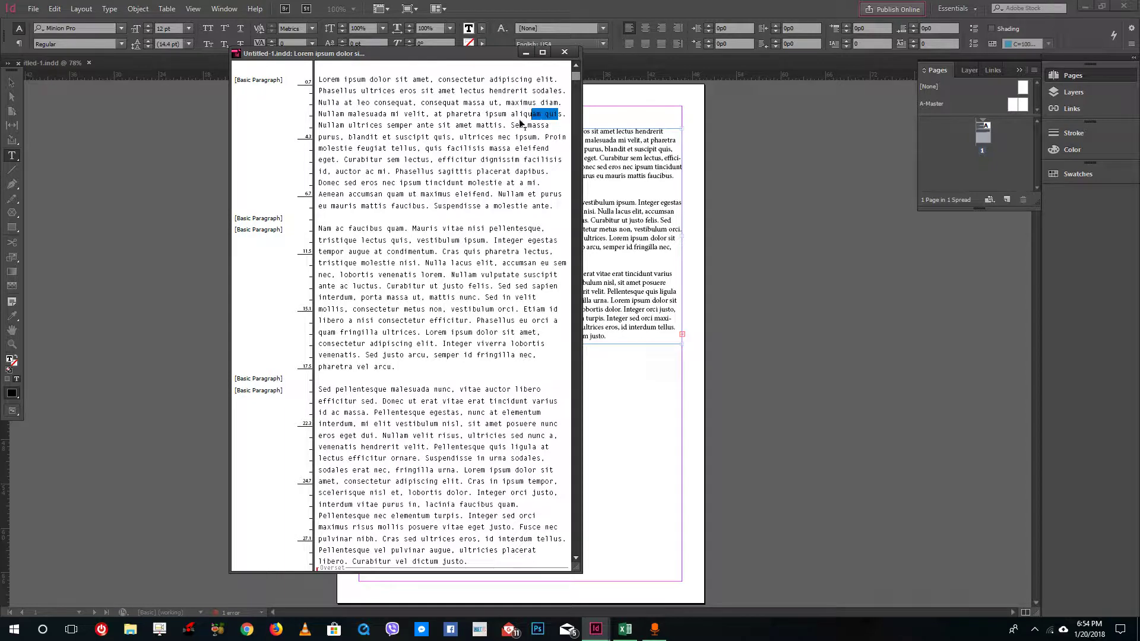
click(464, 106)
drag(368, 84, 440, 172)
click(424, 191)
click(373, 107)
click(370, 79)
text(dfgfdg)
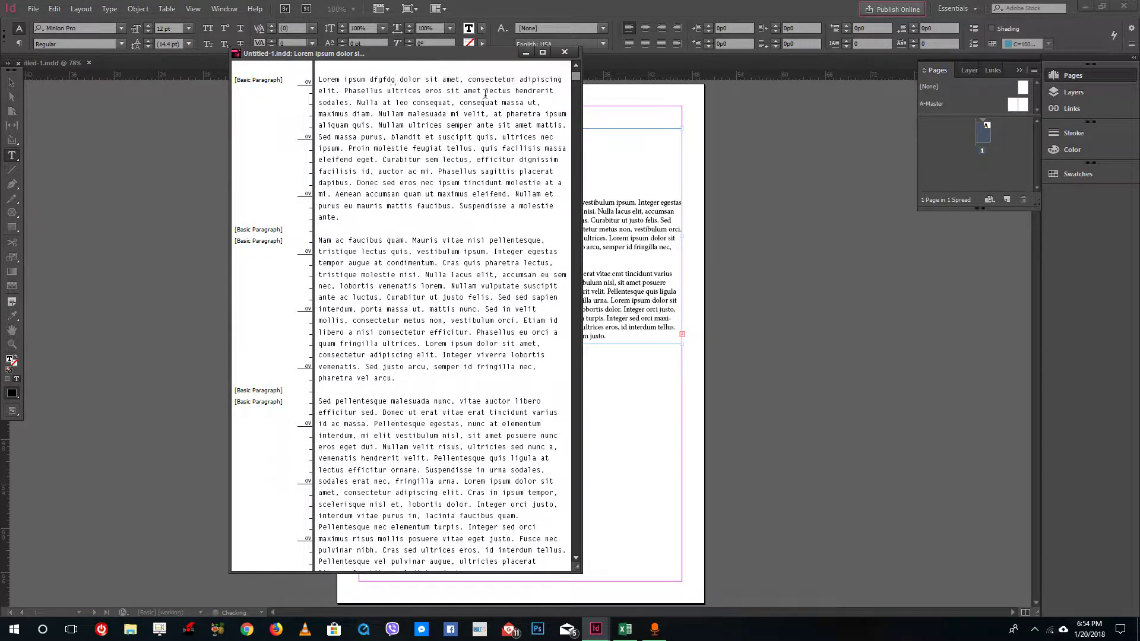
Step: Move the Story Editor beside the page and delete the opening words 'Lorem ipsum'
drag(356, 53, 773, 178)
text(fgh)
click(870, 261)
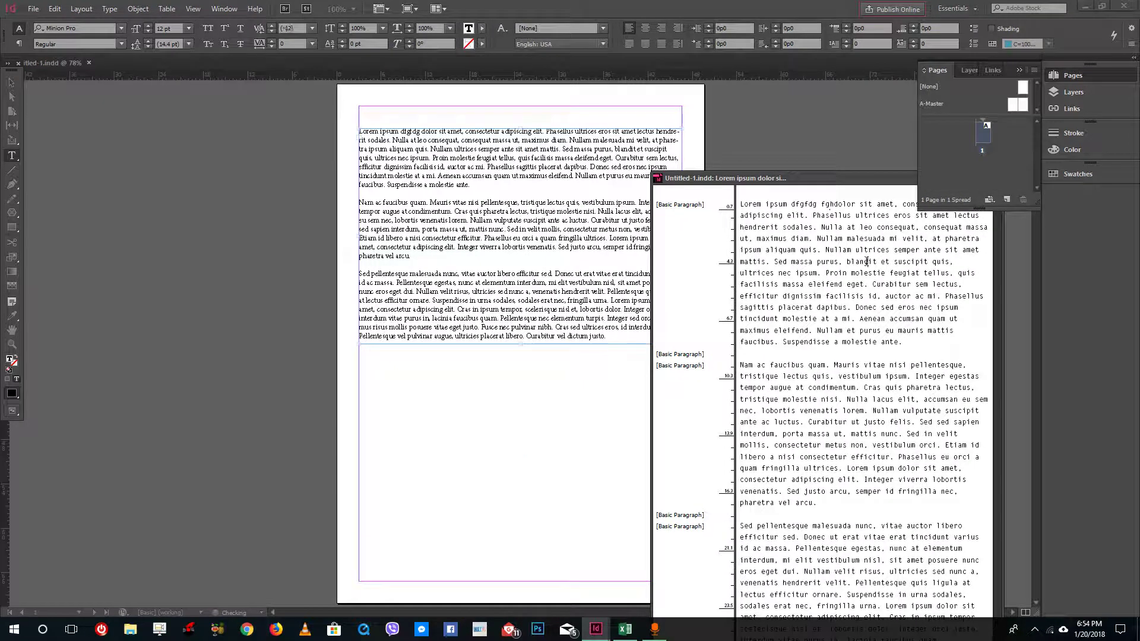
text(hhh)
click(554, 154)
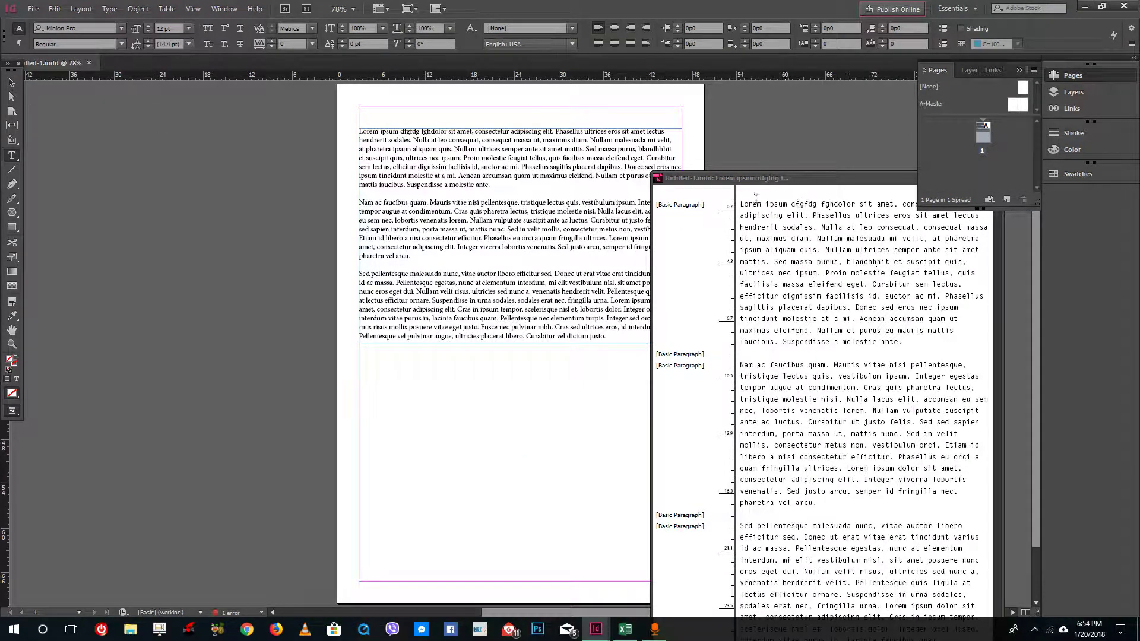
drag(787, 205, 687, 223)
key(BackSpace)
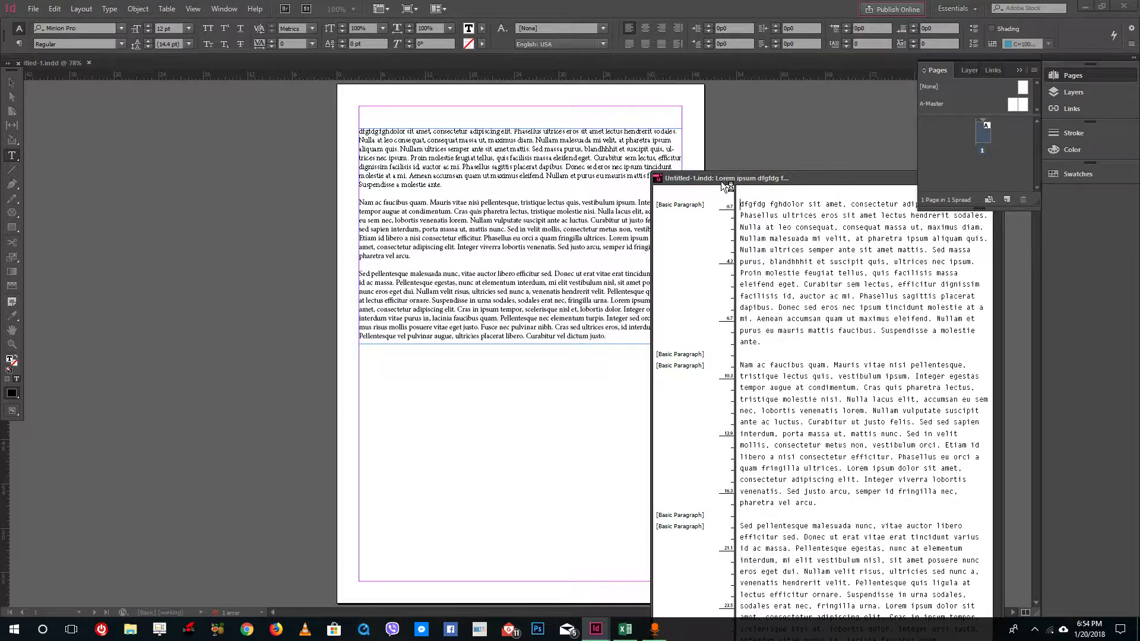
drag(758, 182, 649, 73)
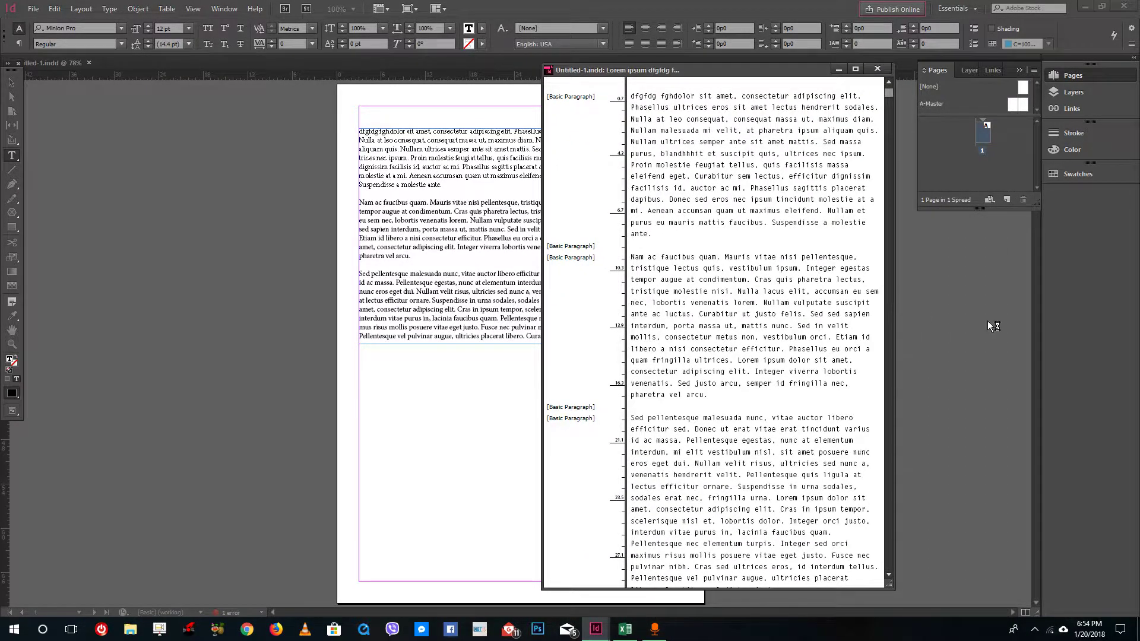
Step: Widen the Story Editor and park it on the right, revealing the page layout
drag(897, 315, 1044, 321)
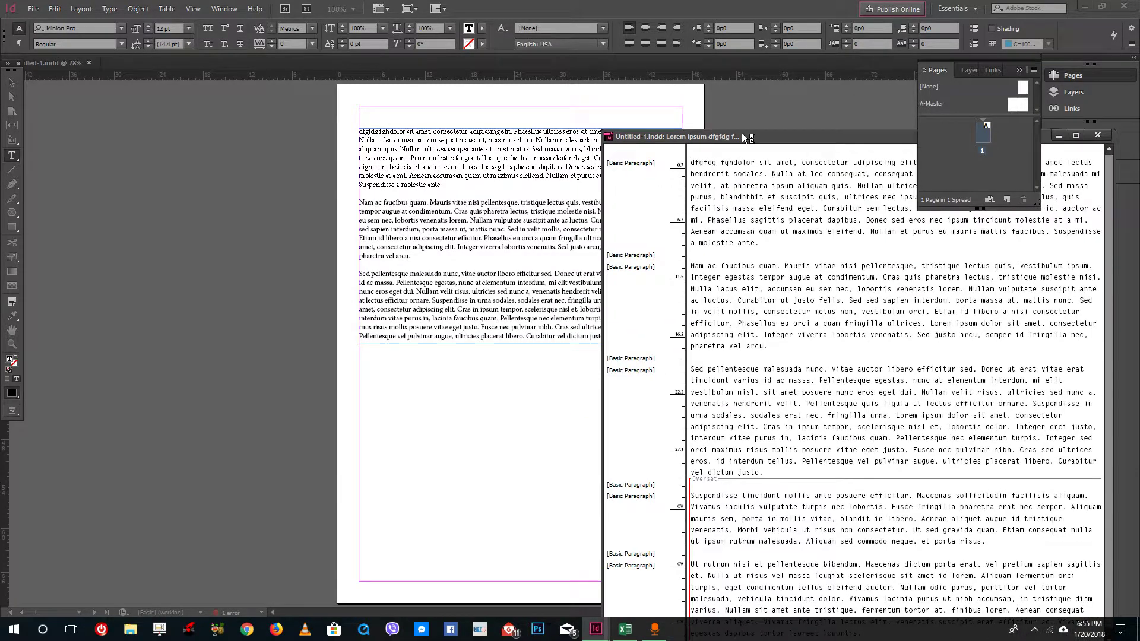
mouse_move(687, 70)
mouse_down()
mouse_move(736, 122)
mouse_move(941, 155)
mouse_up()
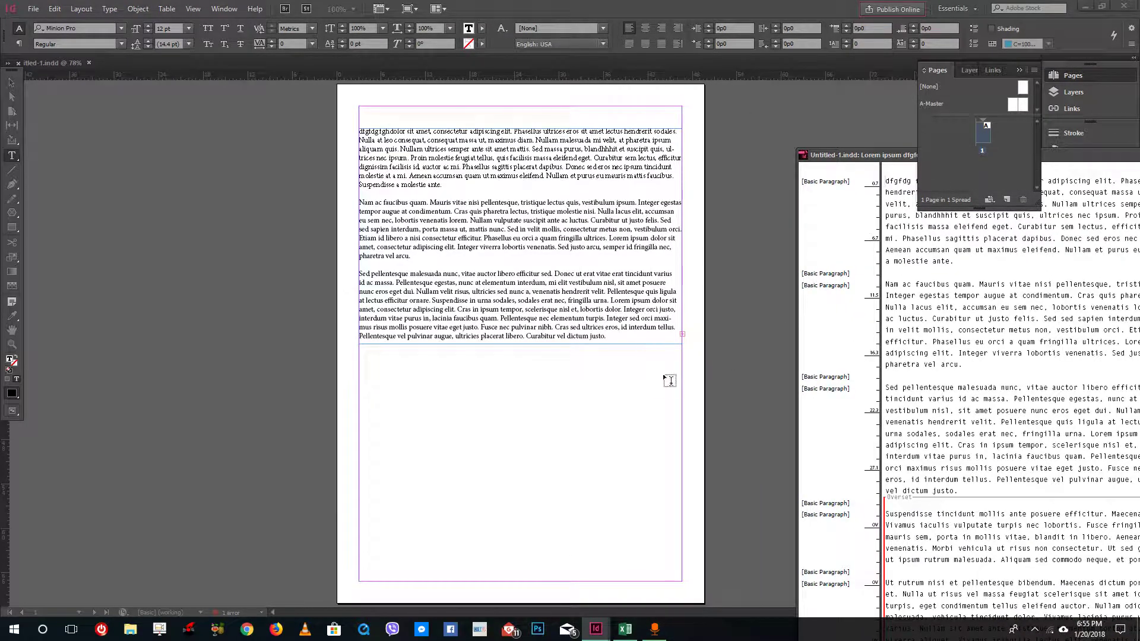
drag(865, 160, 434, 43)
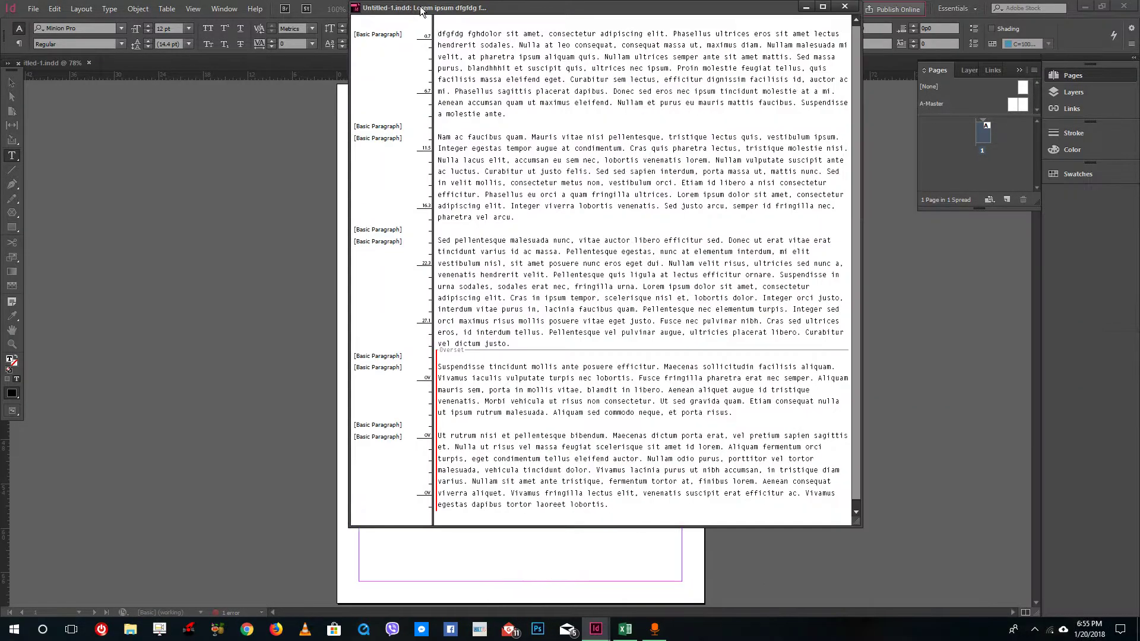
scroll(511, 391, down, 1)
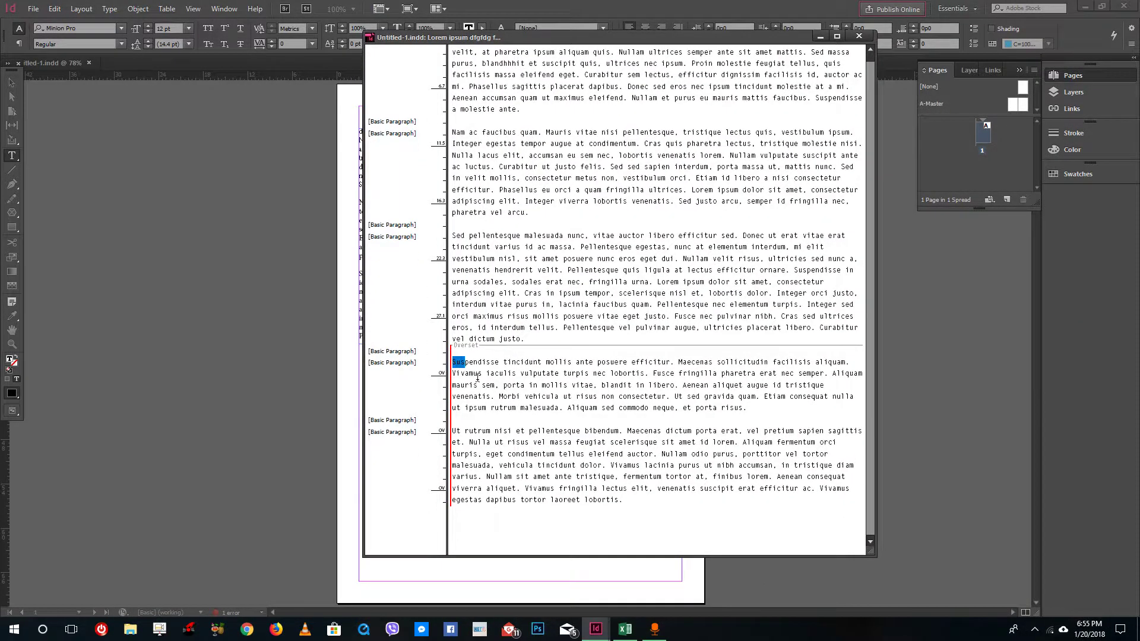
drag(451, 360, 517, 441)
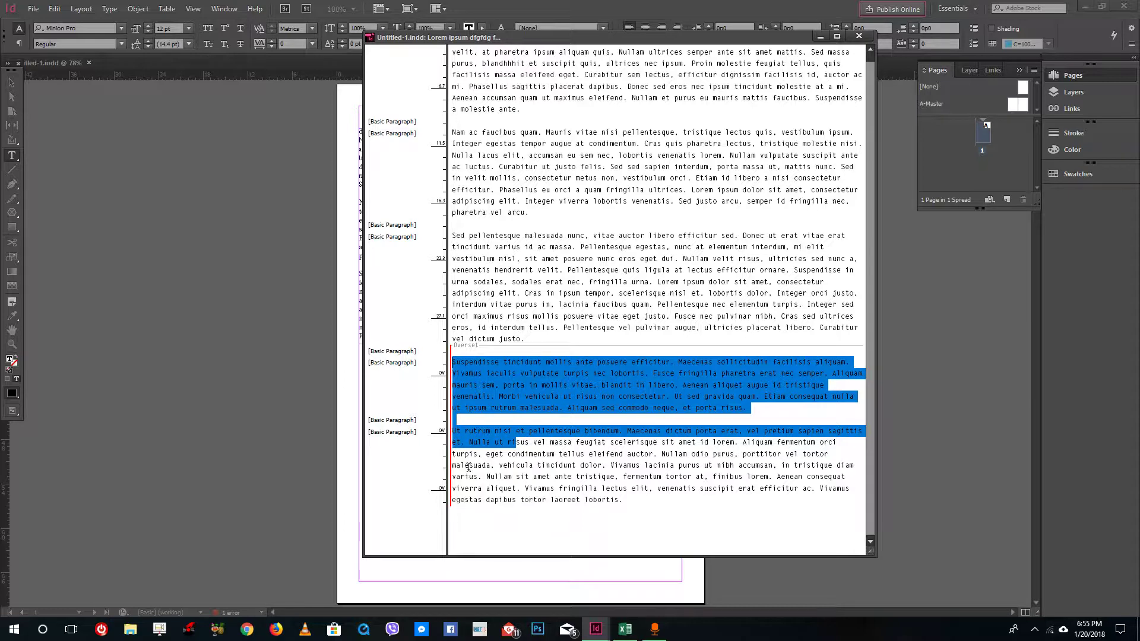
click(477, 389)
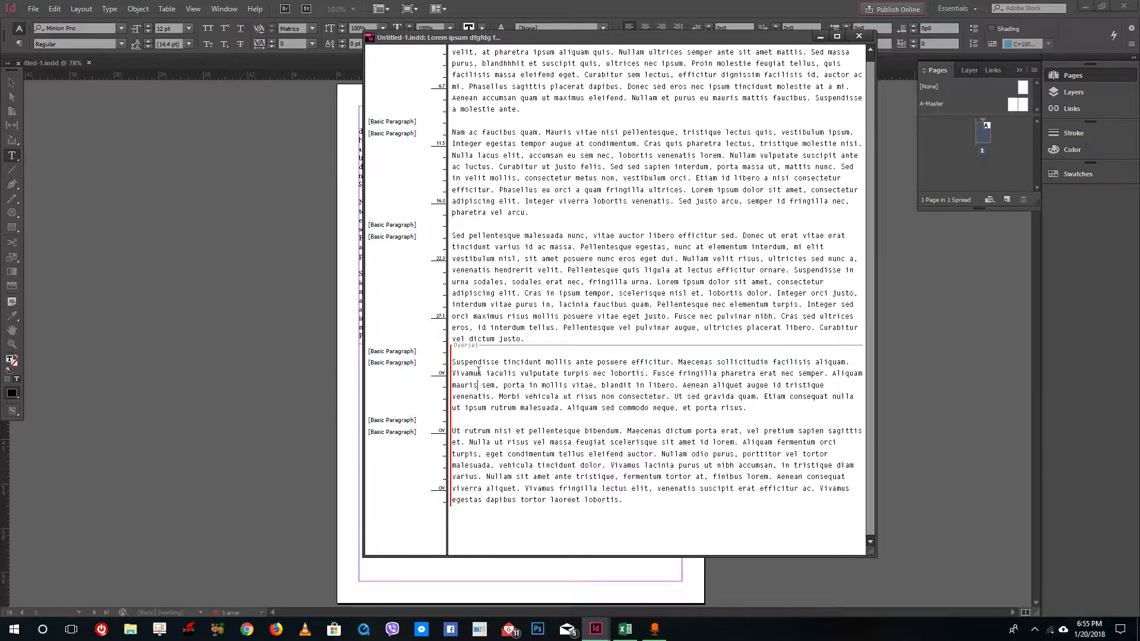
drag(576, 47, 887, 81)
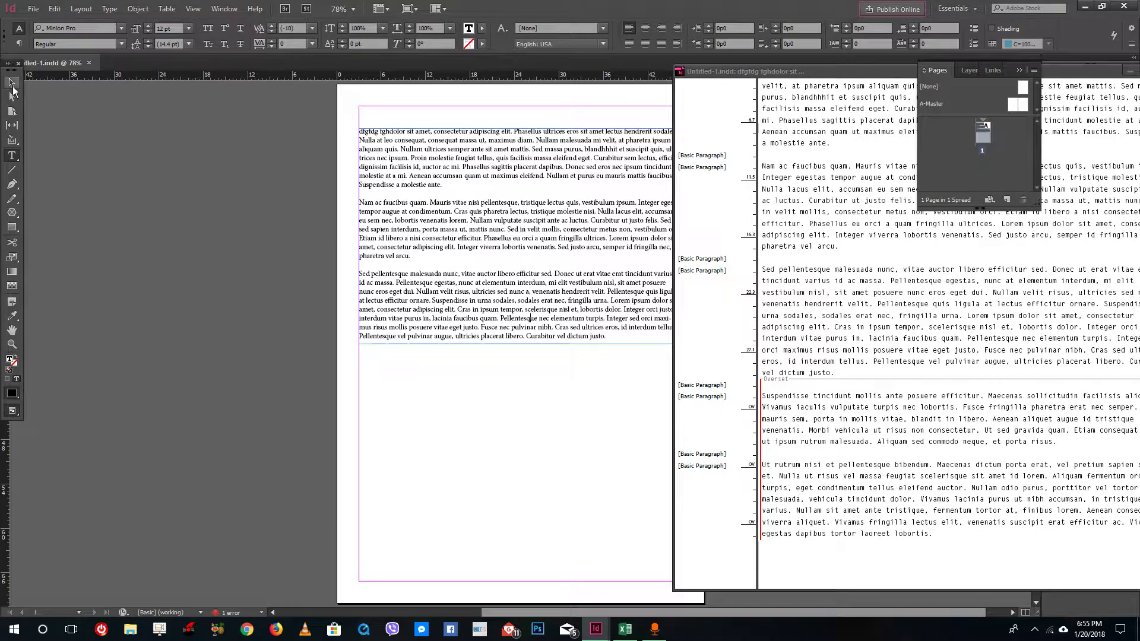
click(11, 83)
Step: Resize the frame to hold about two paragraphs and move the Story Editor back over the page
drag(521, 345, 522, 420)
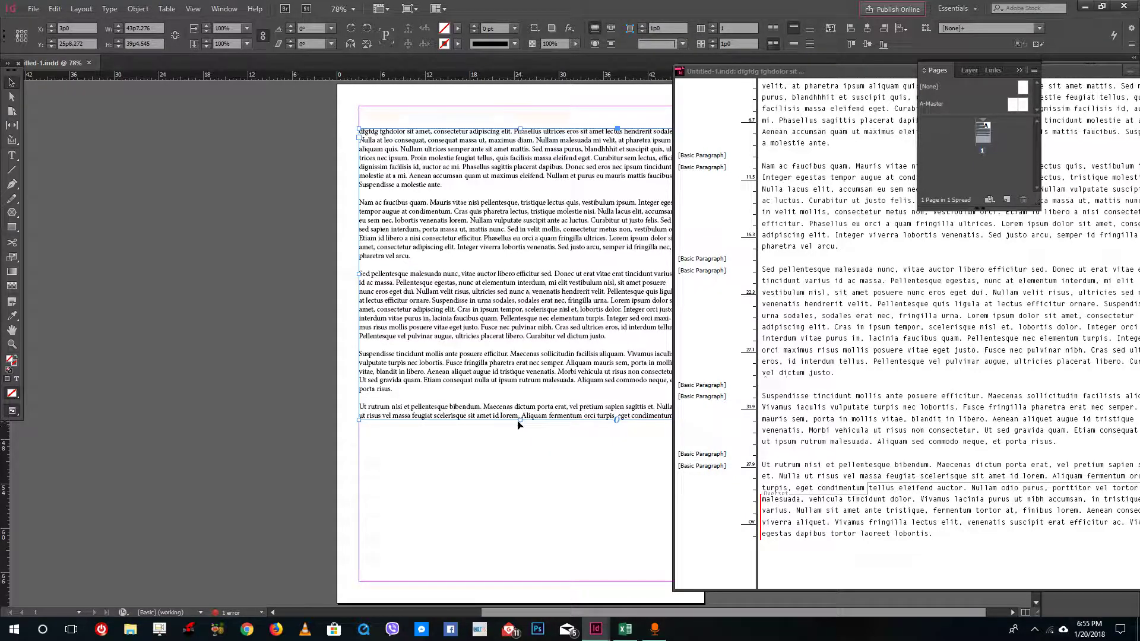
drag(522, 419, 521, 242)
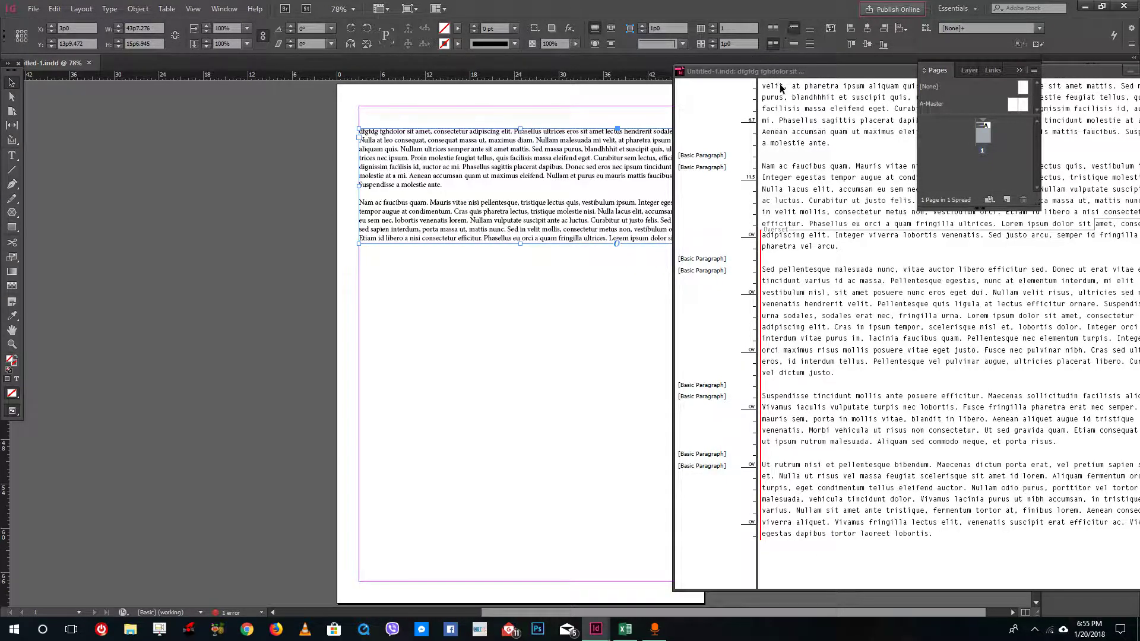
drag(678, 76, 352, 73)
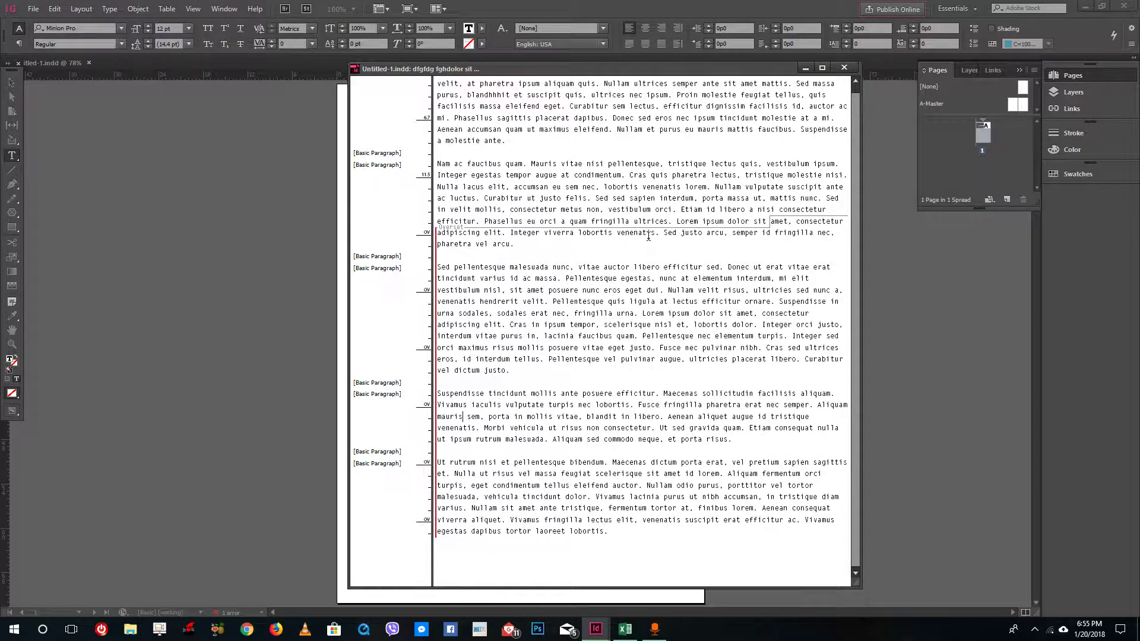
drag(455, 118, 640, 353)
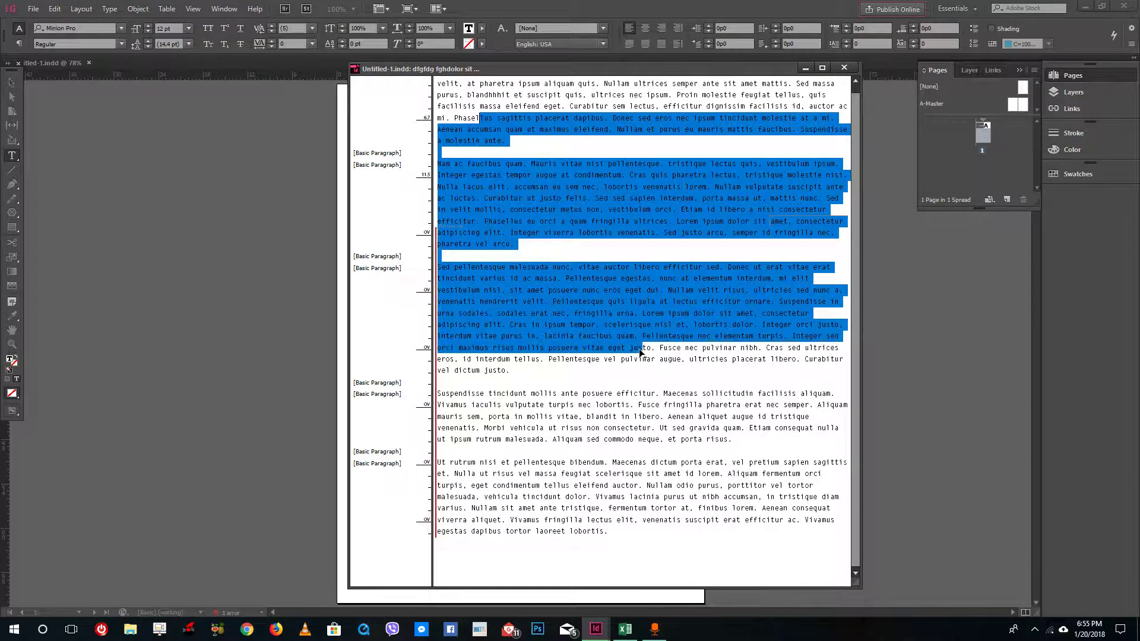
click(586, 198)
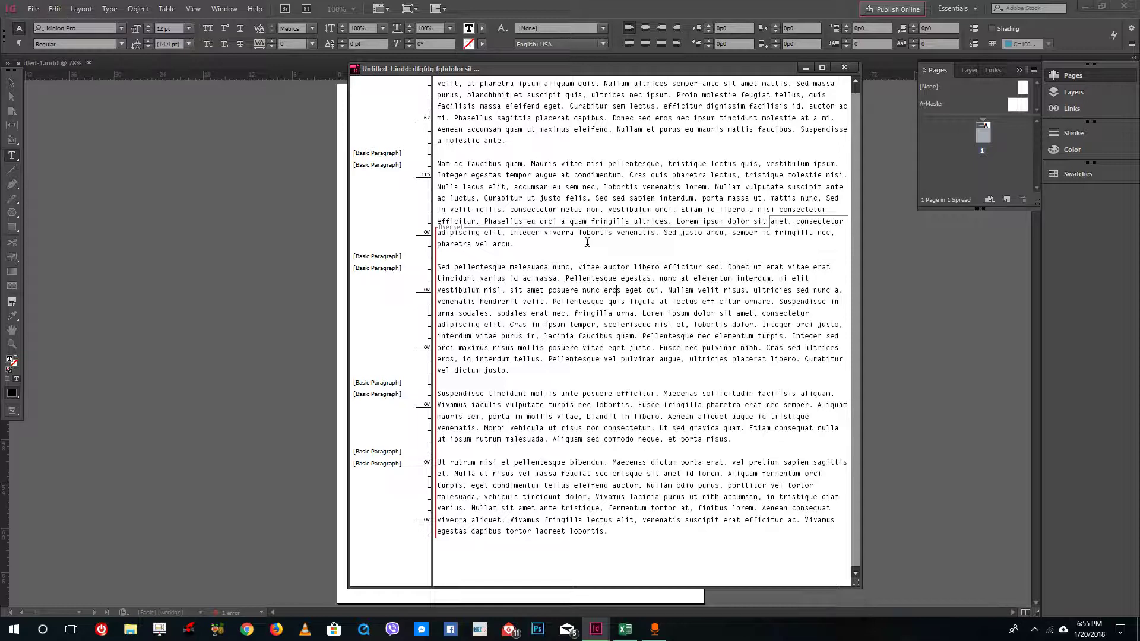
Step: Change the Story Editor Display text colour from black to Blue in Preferences
click(54, 9)
mouse_move(83, 468)
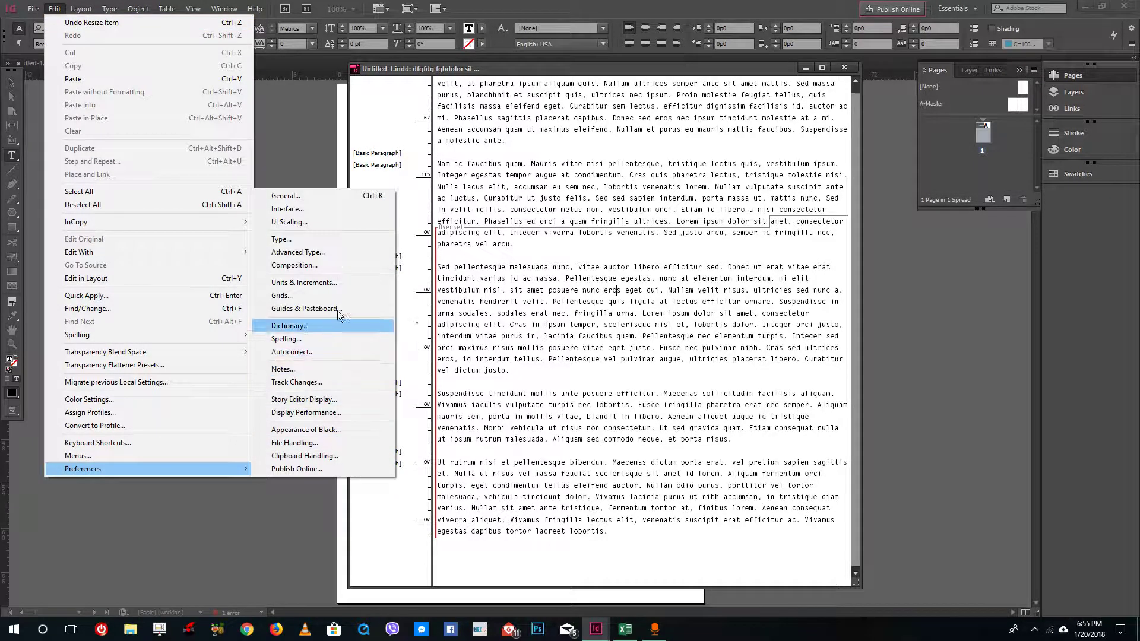
click(321, 402)
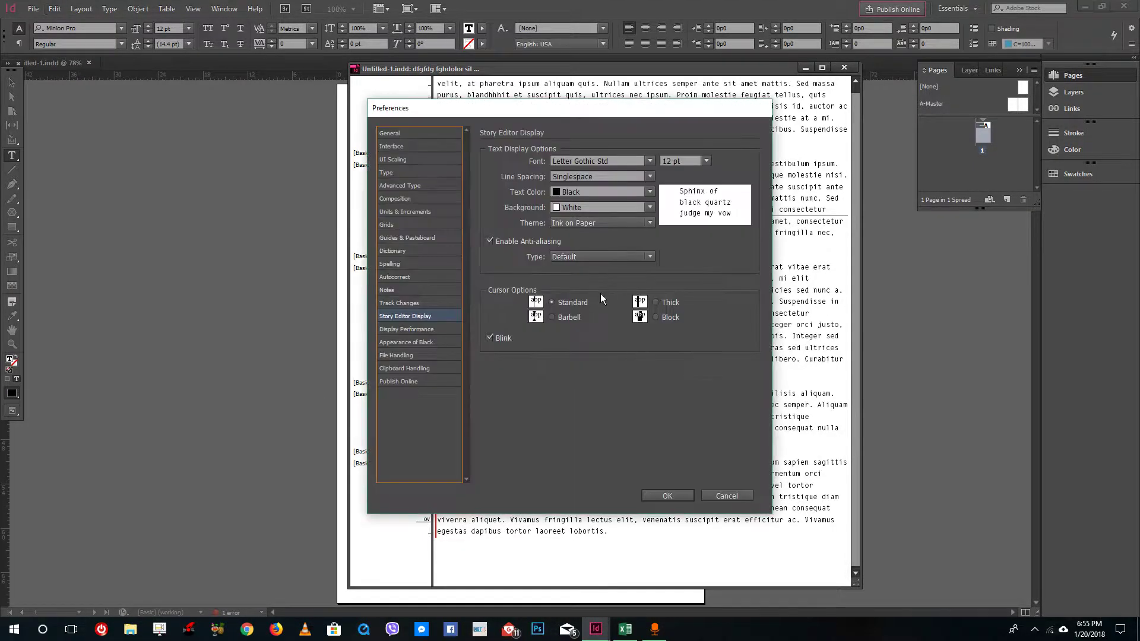
drag(616, 111, 308, 114)
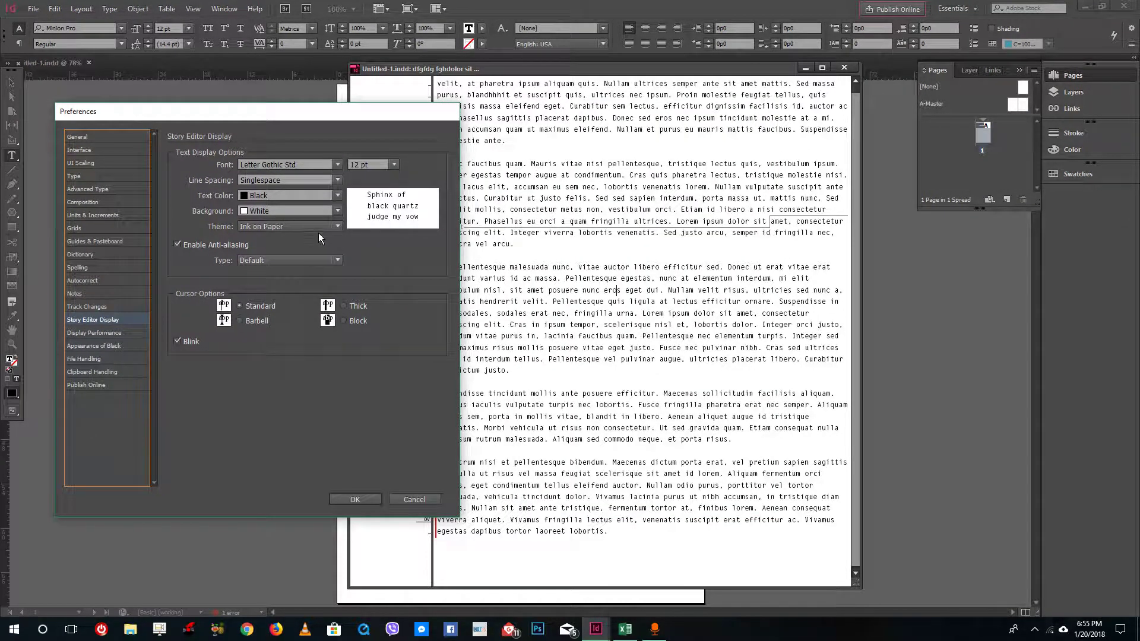
click(330, 195)
click(298, 244)
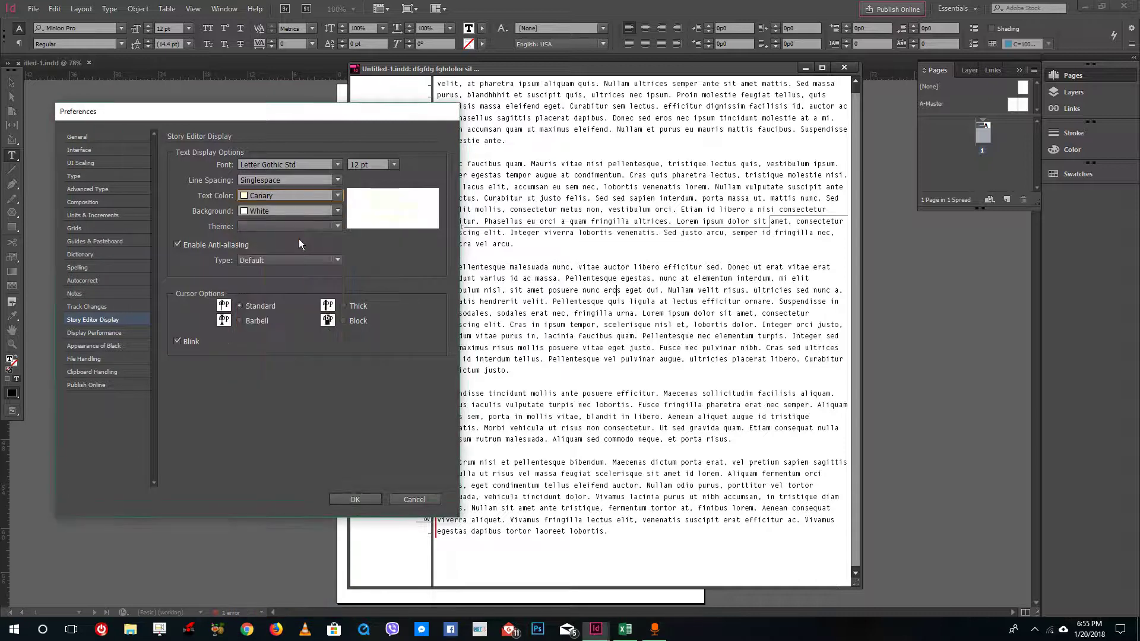
click(328, 195)
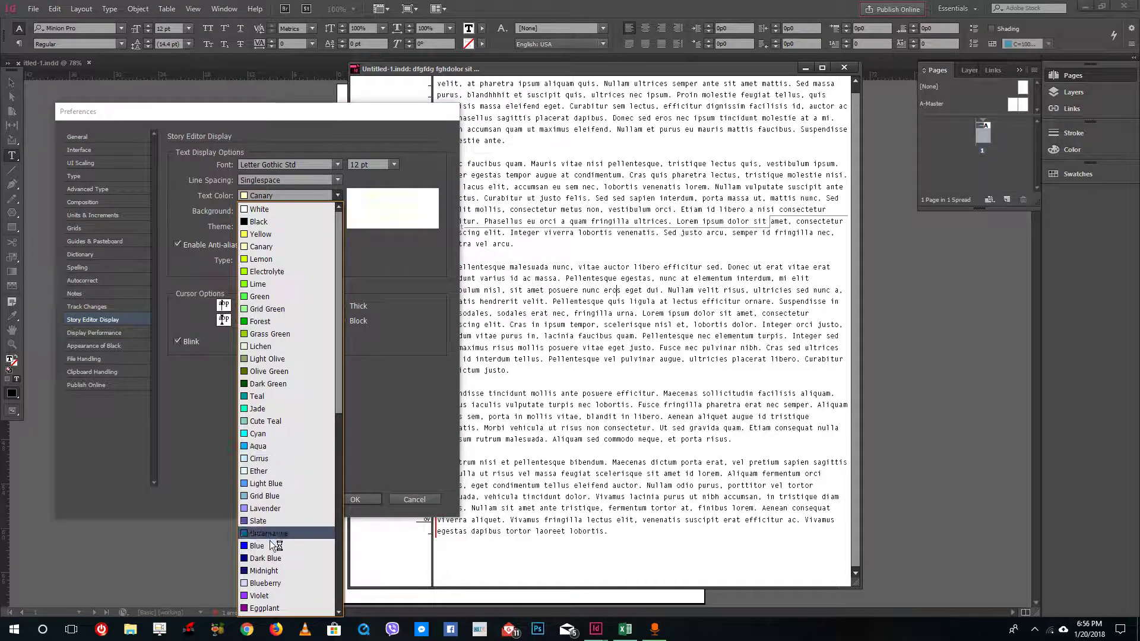
click(312, 544)
click(367, 495)
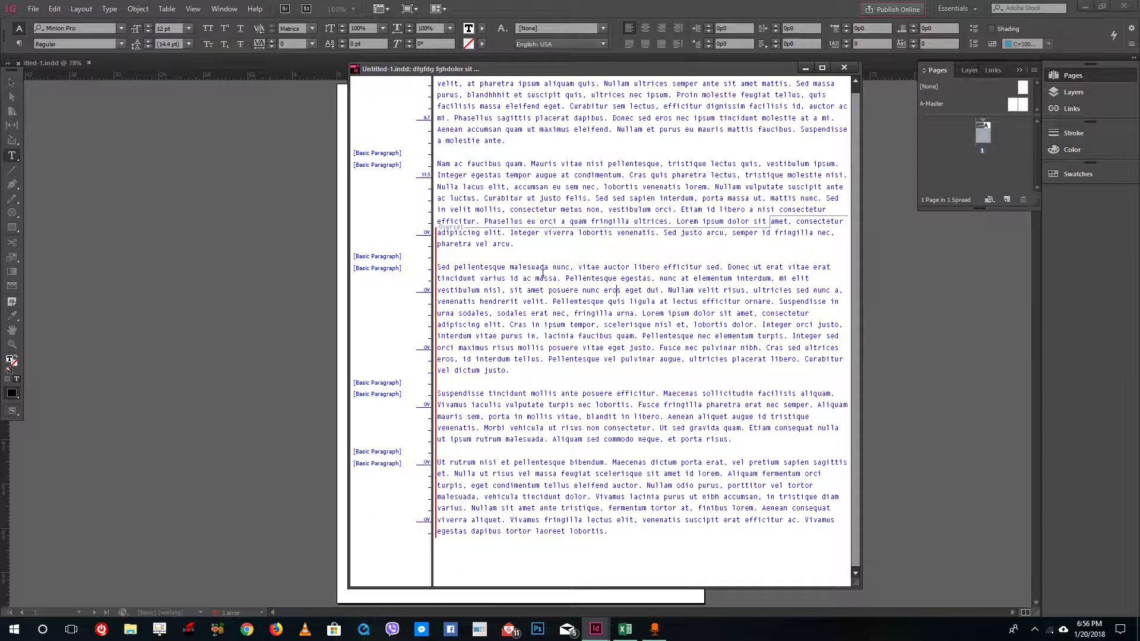
Step: Open the Edit menu and show the Preferences submenu
click(81, 9)
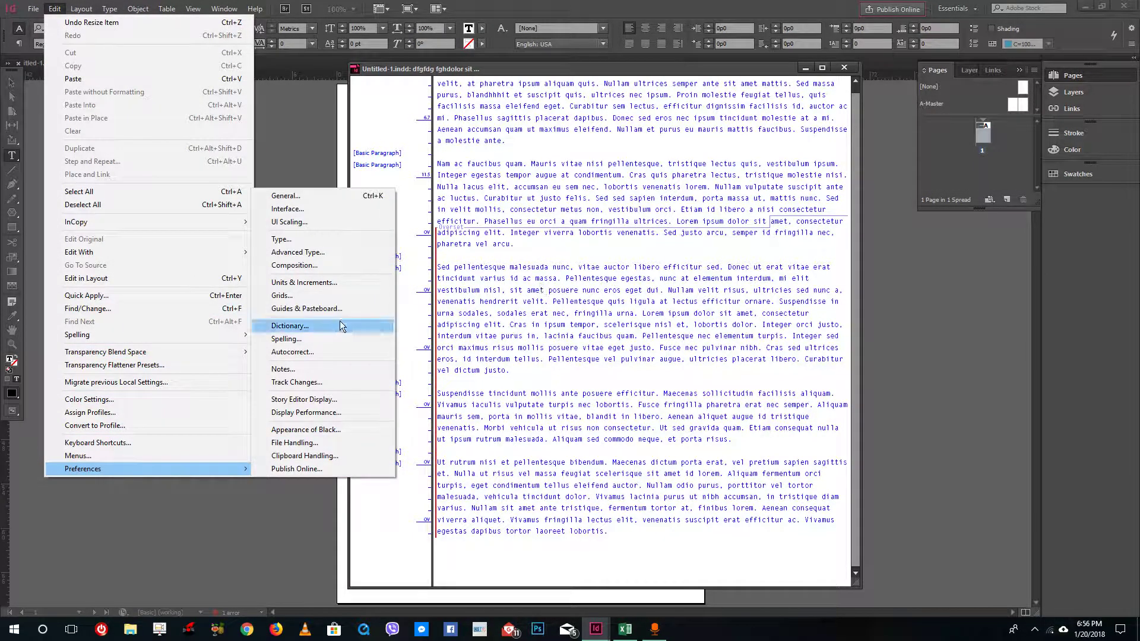
mouse_move(83, 469)
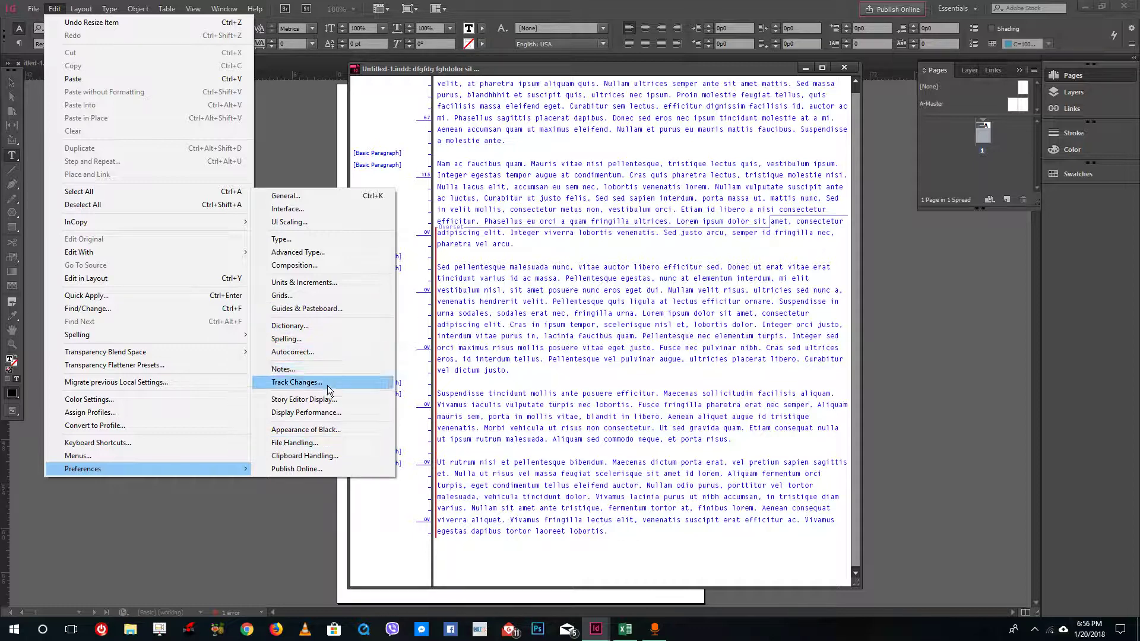
Step: Set the Story Editor display to Arial font, 150% line spacing and a Thick cursor
click(336, 397)
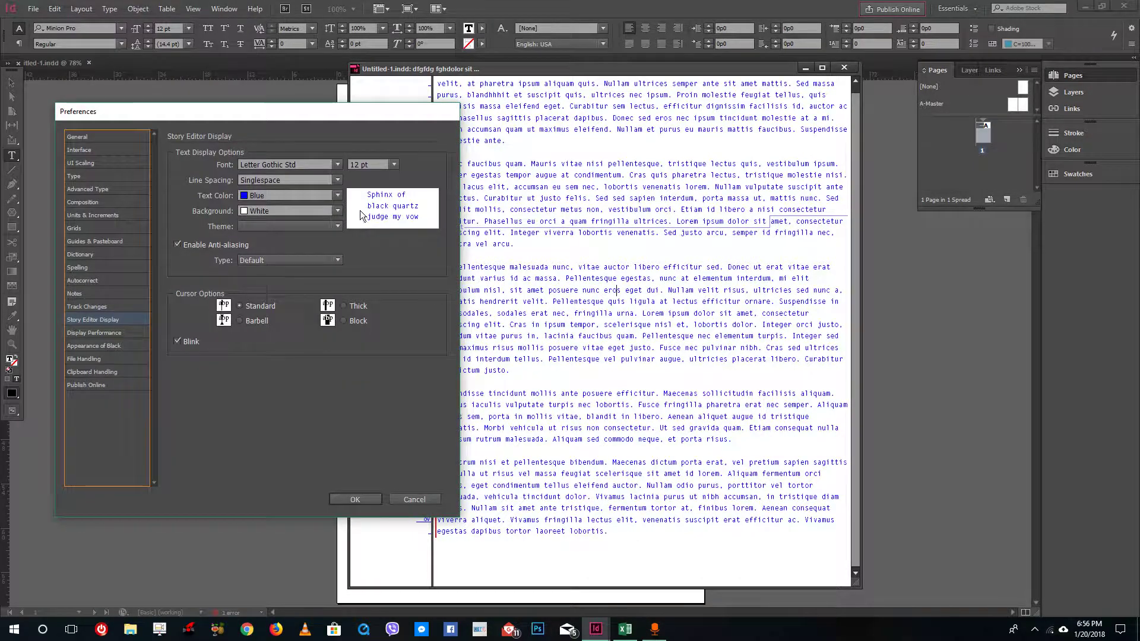
click(339, 165)
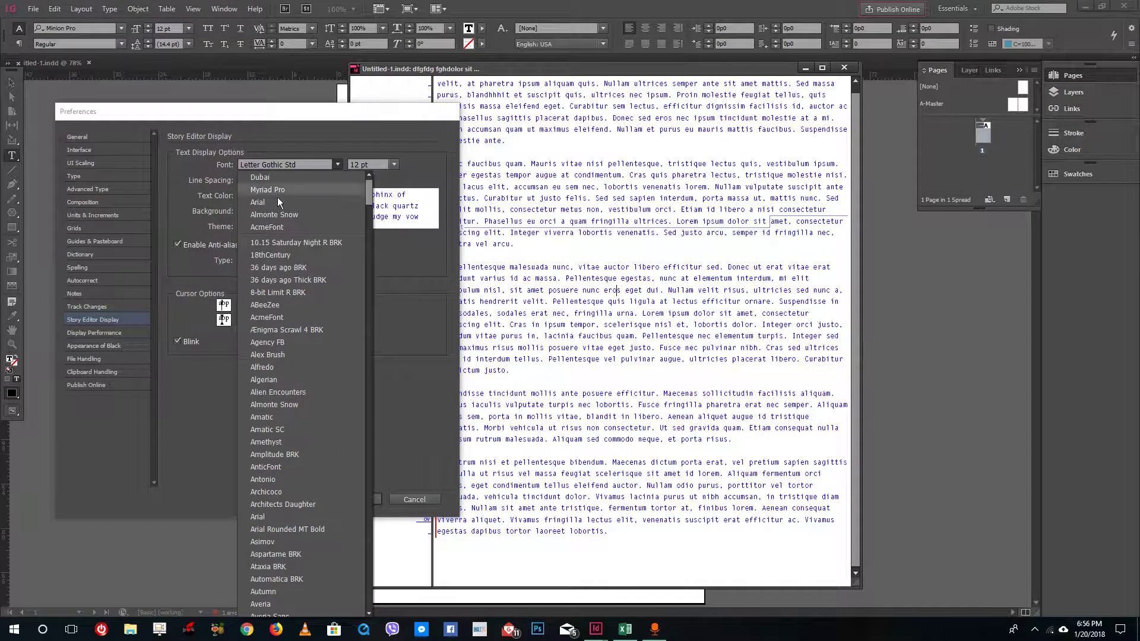
click(273, 201)
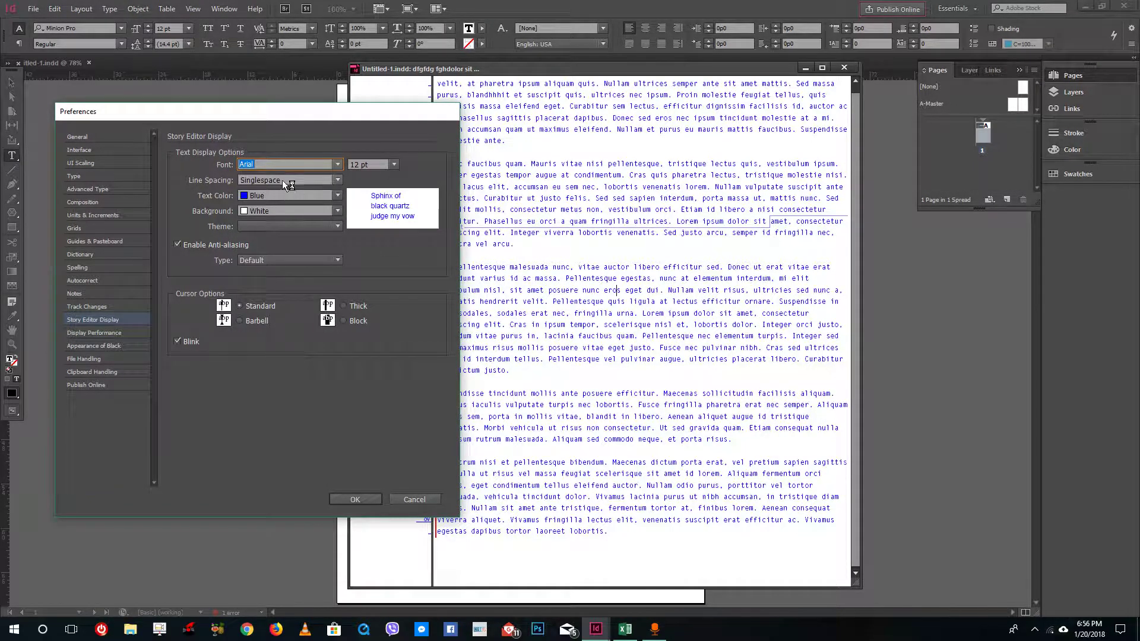
click(338, 181)
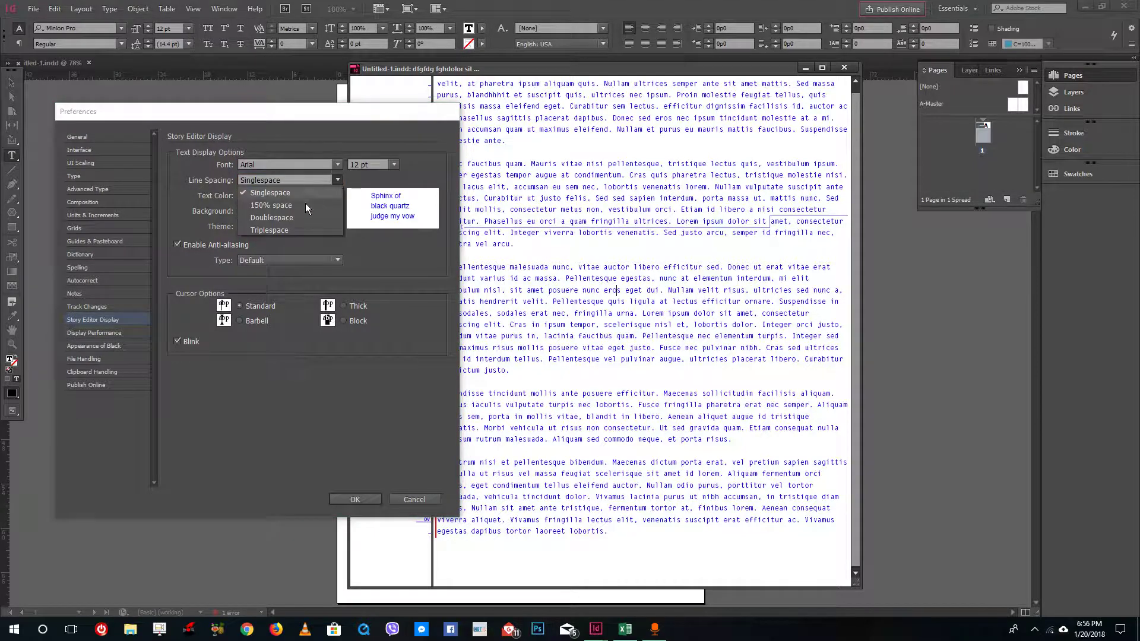
click(305, 205)
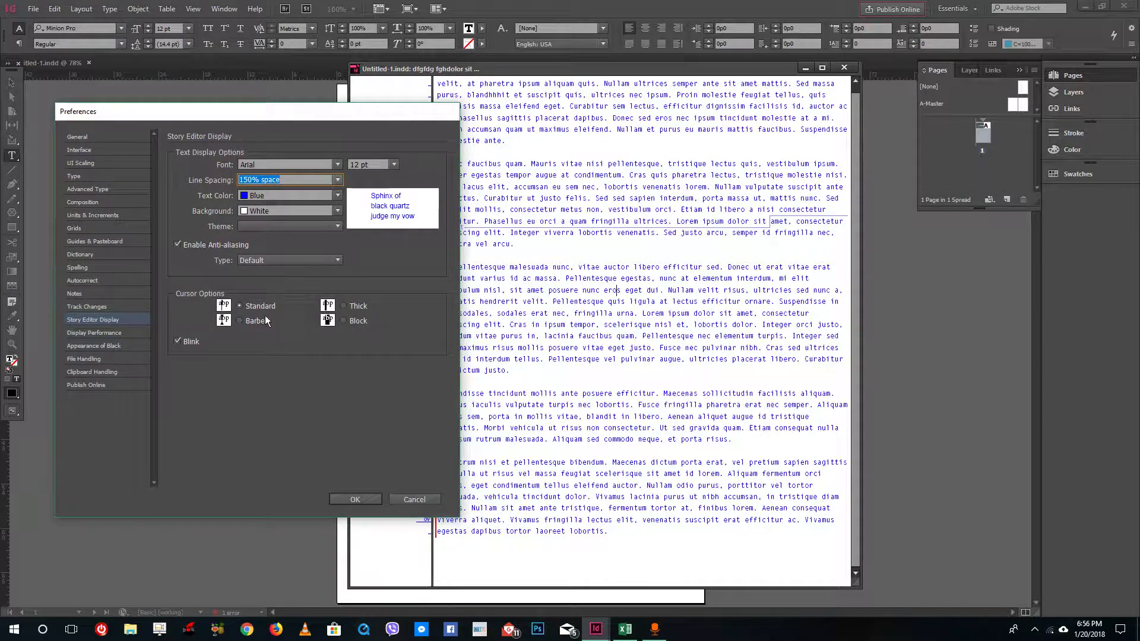
click(241, 305)
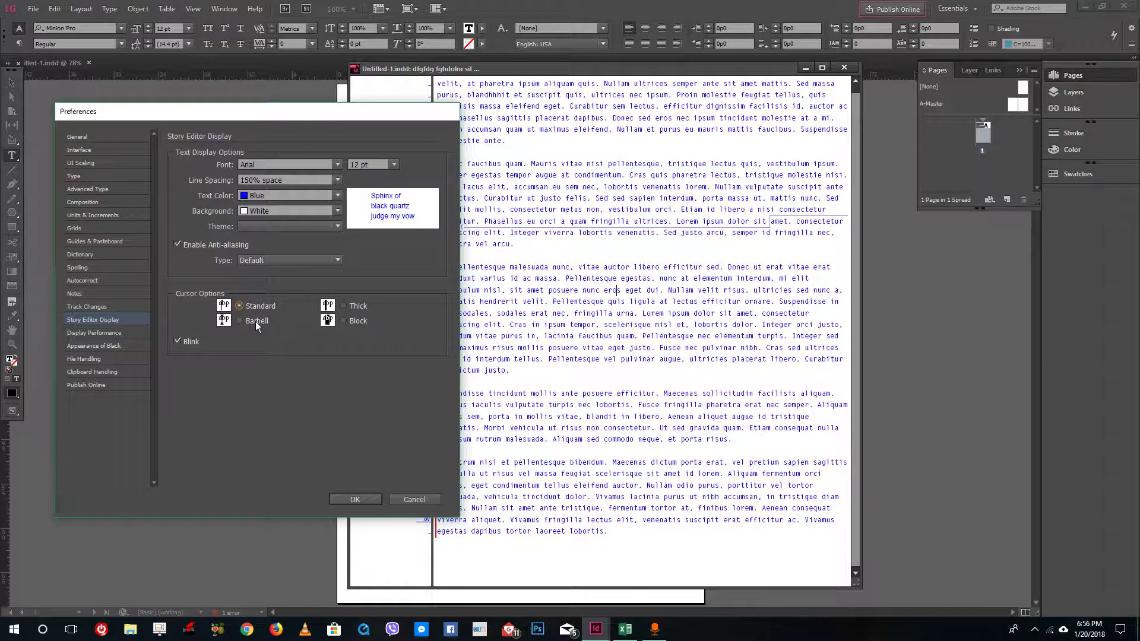
click(357, 307)
click(357, 500)
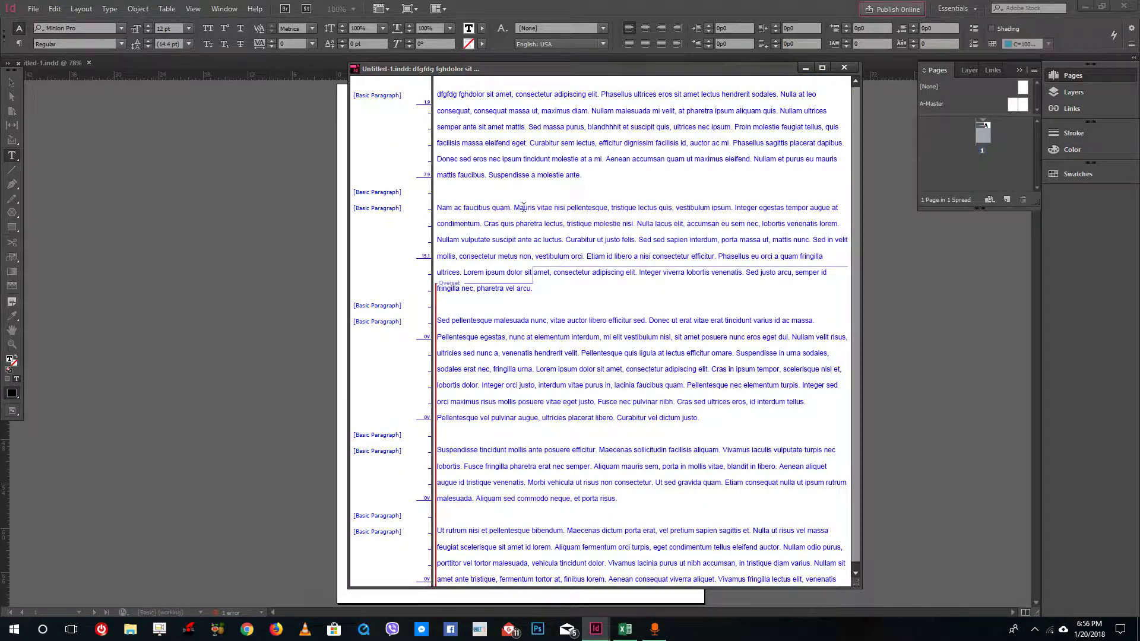
Step: Float and re-dock the document window so the page and Story Editor show side by side
drag(570, 143, 624, 347)
click(574, 145)
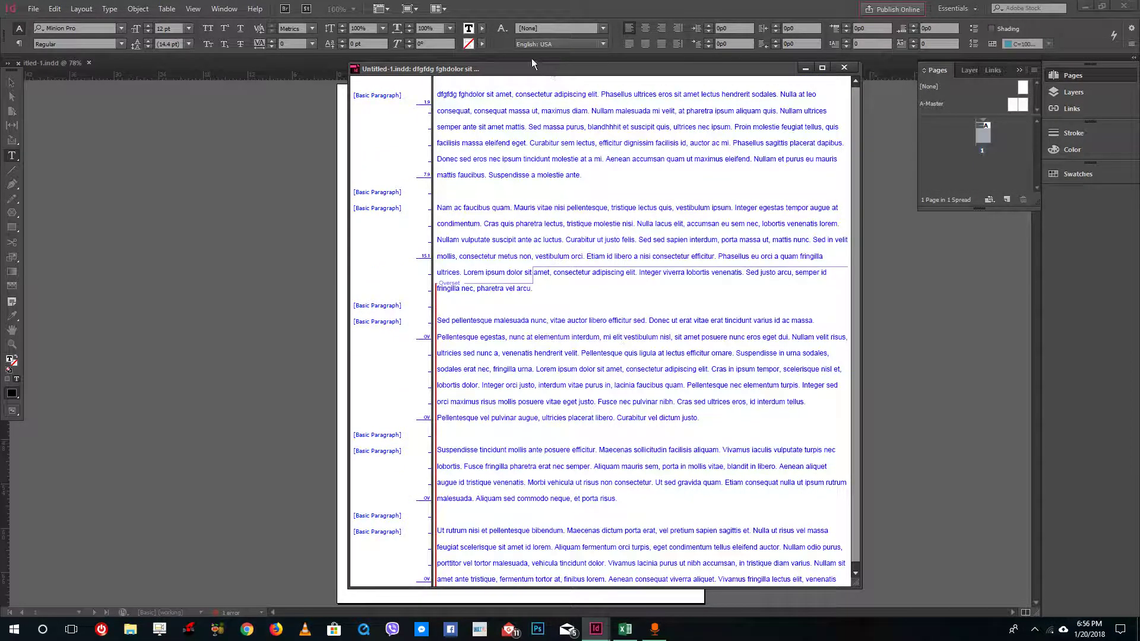
mouse_move(532, 59)
mouse_down()
mouse_move(603, 187)
mouse_move(568, 32)
mouse_up()
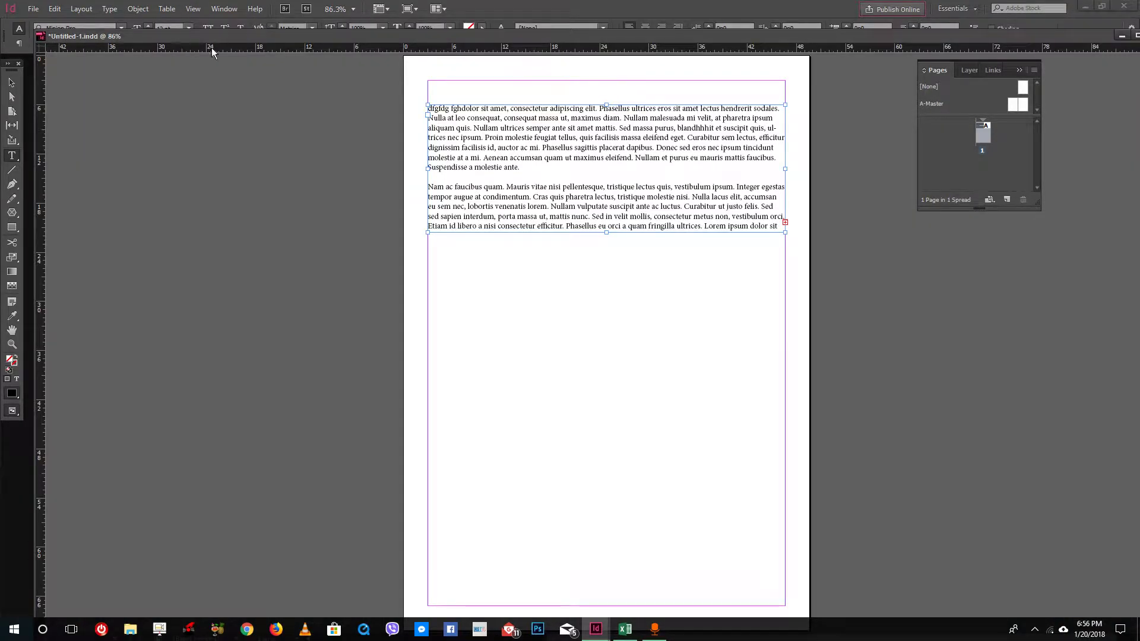
drag(211, 38, 175, 249)
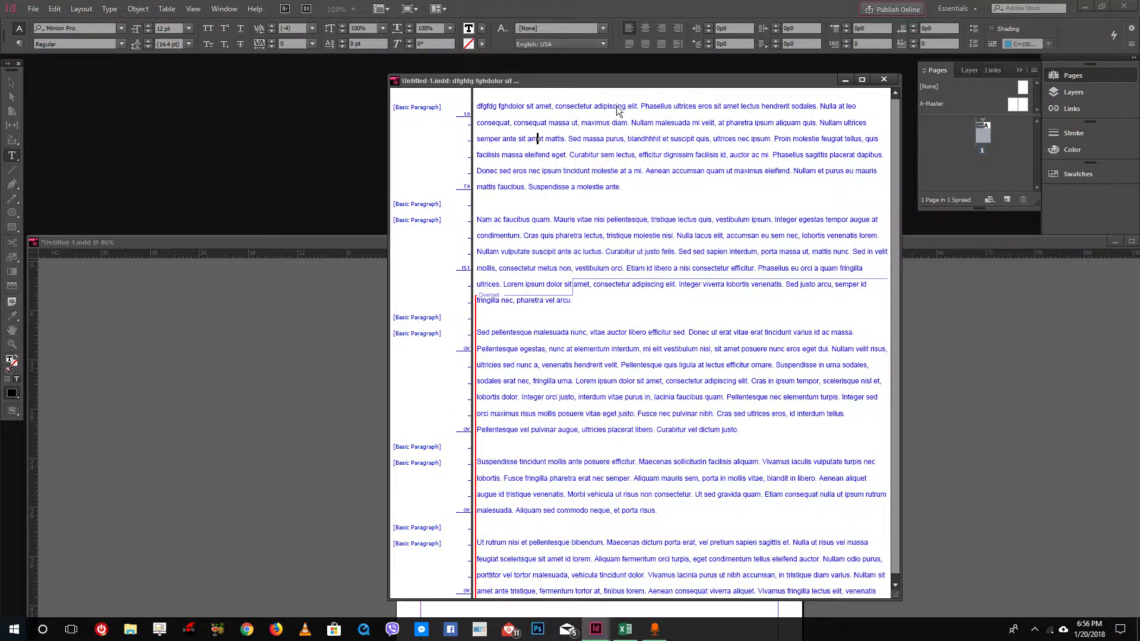
drag(617, 81, 825, 110)
drag(567, 239, 459, 106)
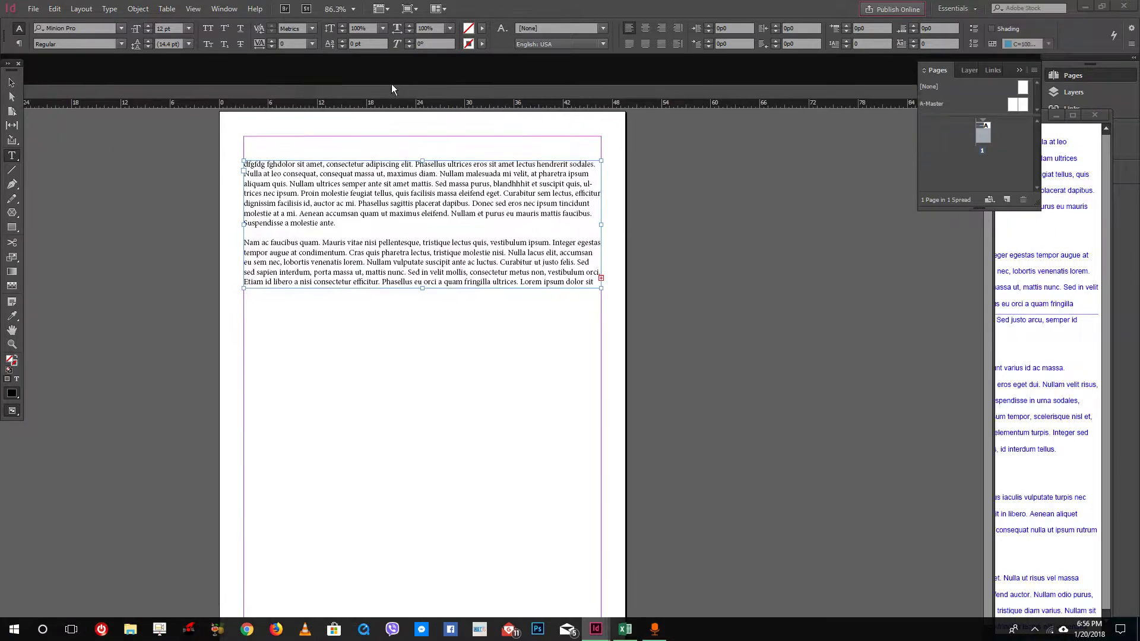
click(1066, 320)
Step: Delete the passage from 'Curabitur' through 'ante.' in the Story Editor
drag(865, 222, 726, 187)
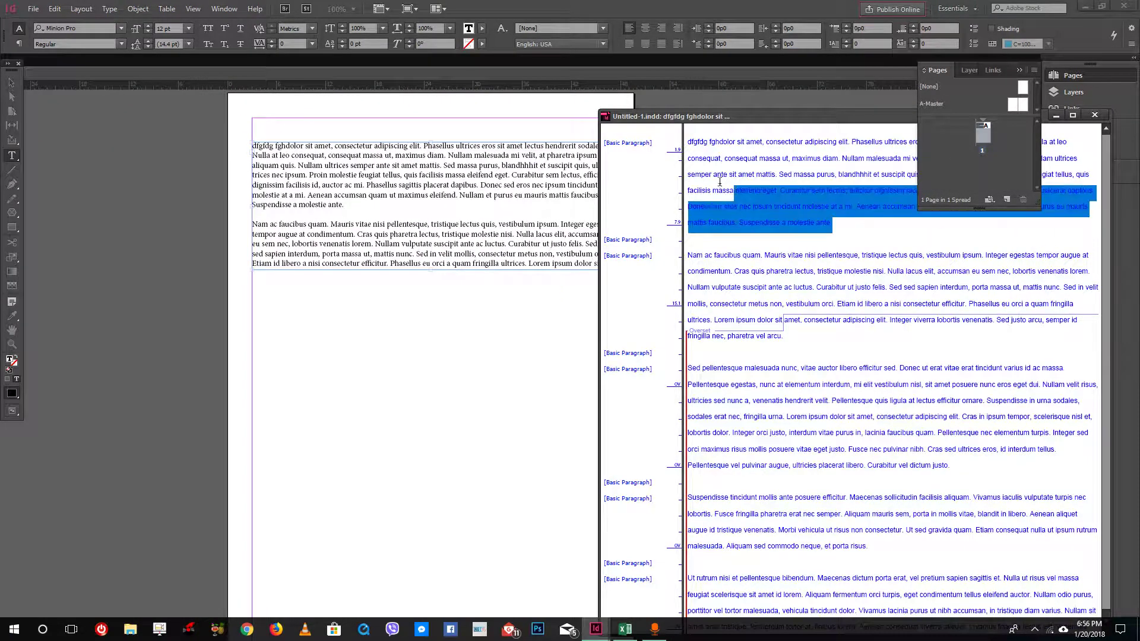
click(428, 208)
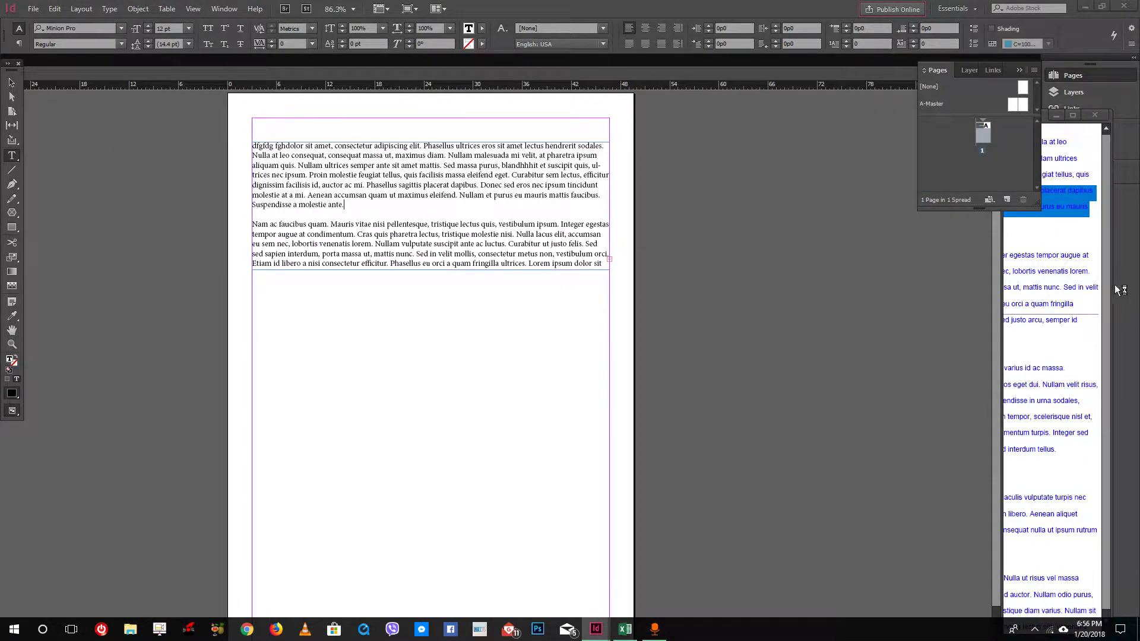
click(1120, 290)
shift+click(783, 191)
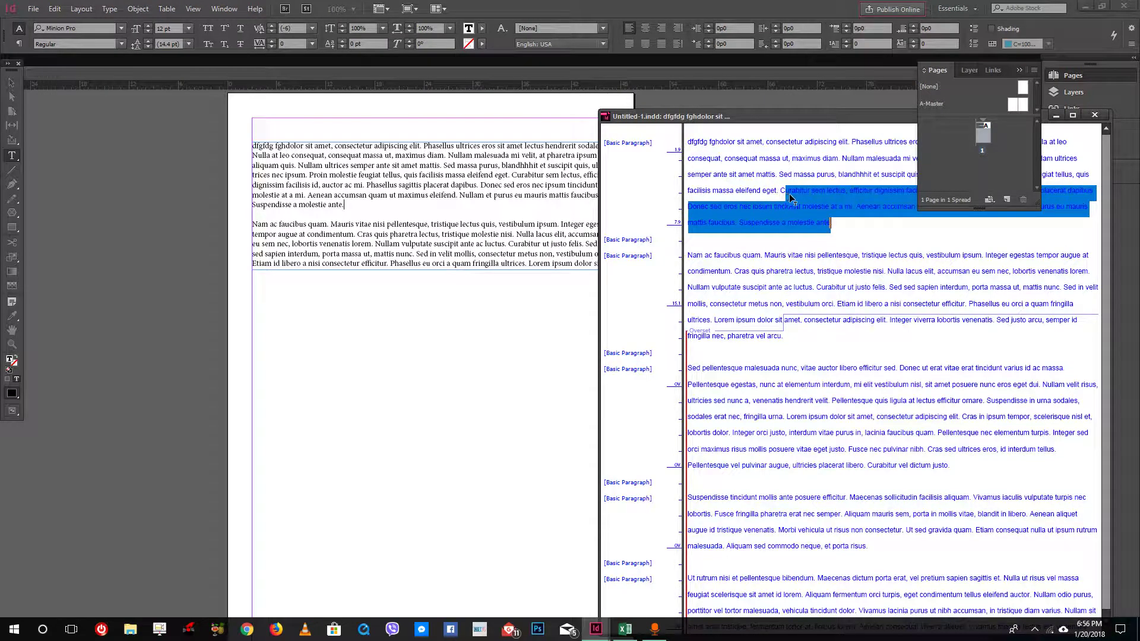
key(Delete)
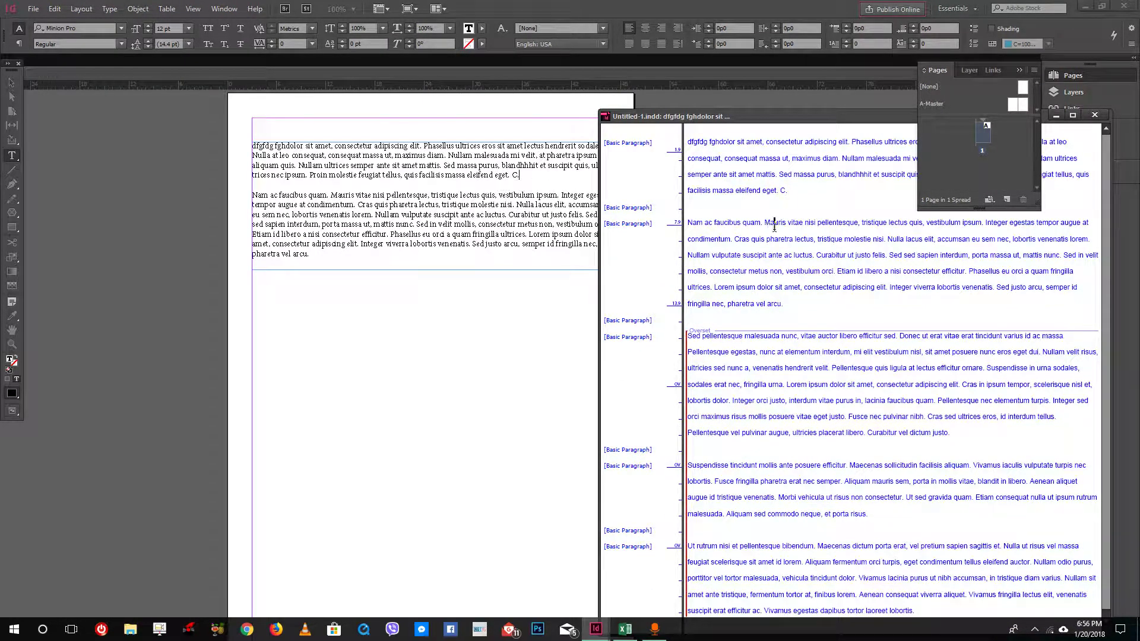
Step: Select text from 'consequat' to 'mattis.', view its context menu, then clear the selection
drag(739, 158, 748, 210)
right_click(747, 176)
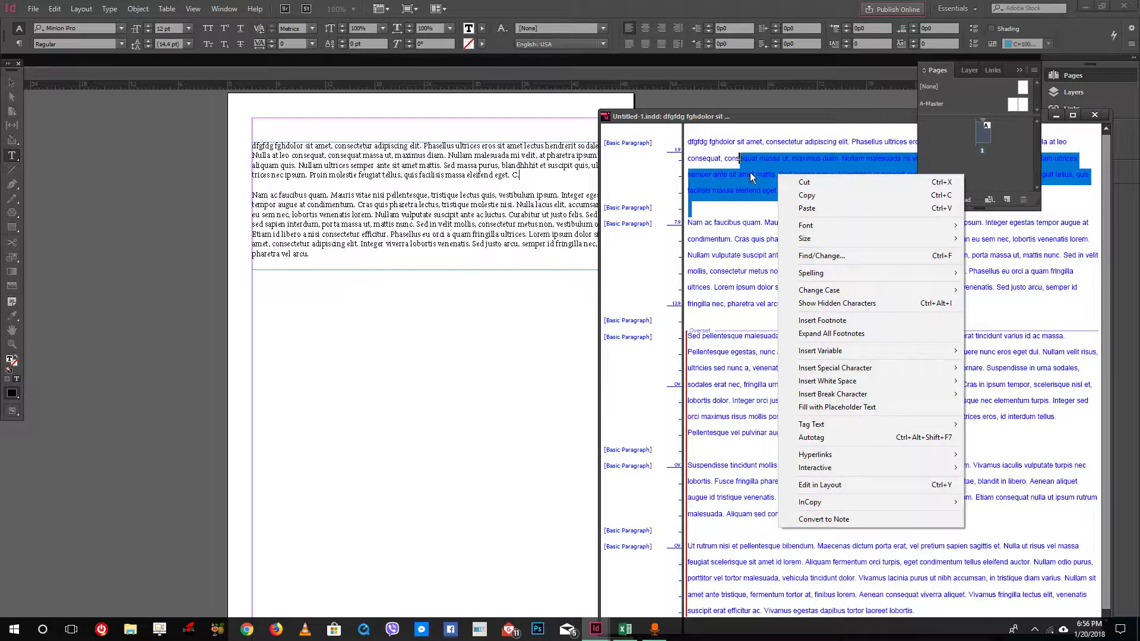
click(750, 172)
drag(779, 175, 738, 158)
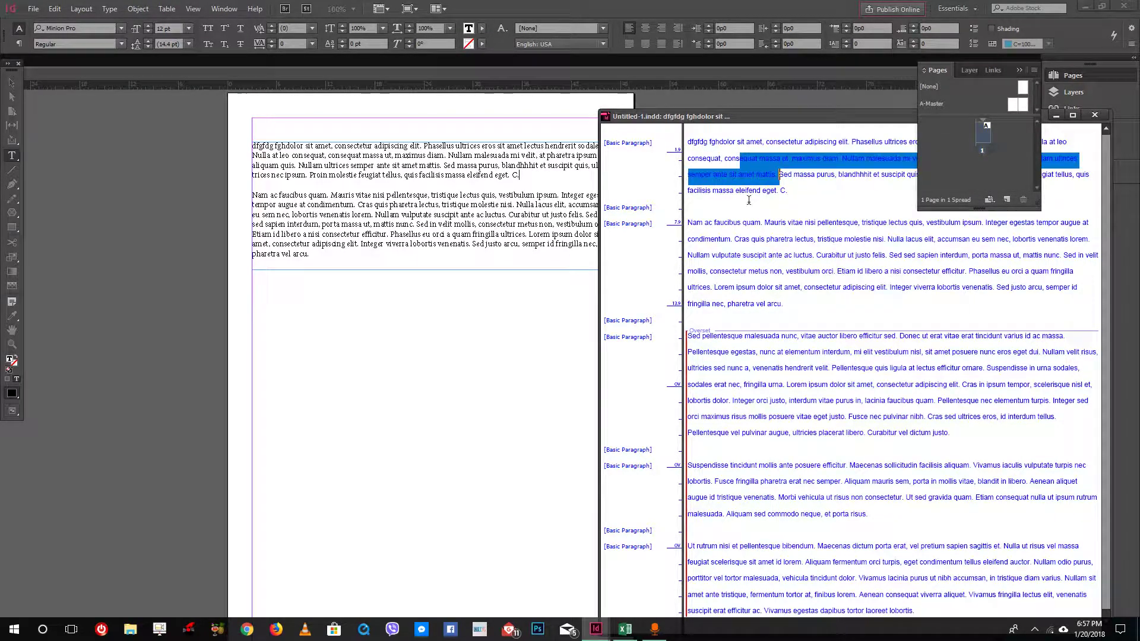
click(781, 196)
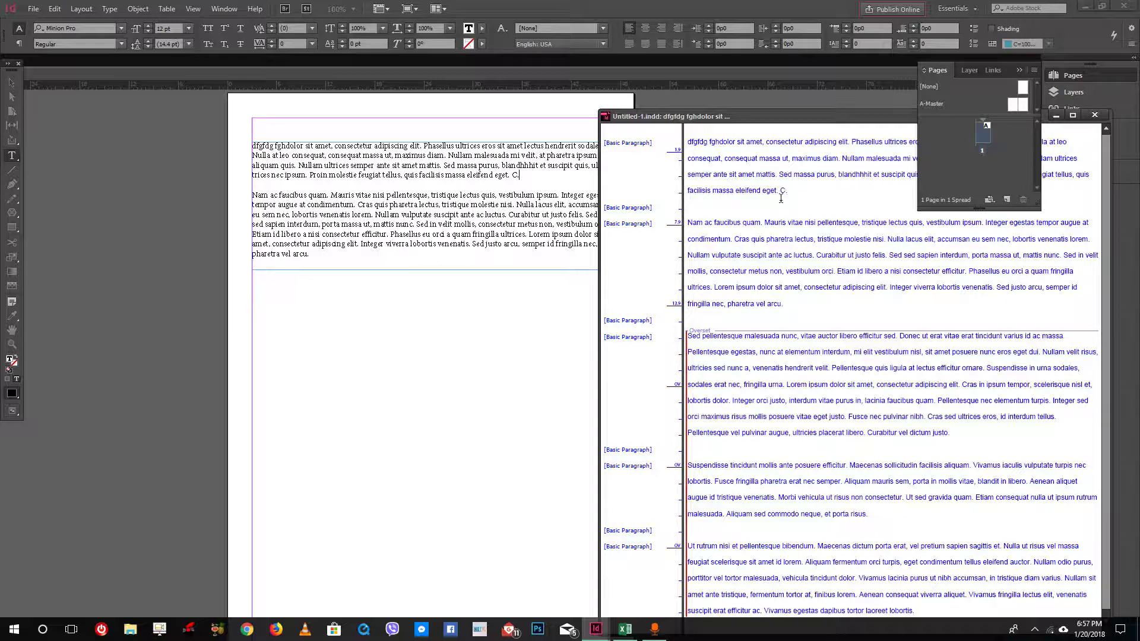